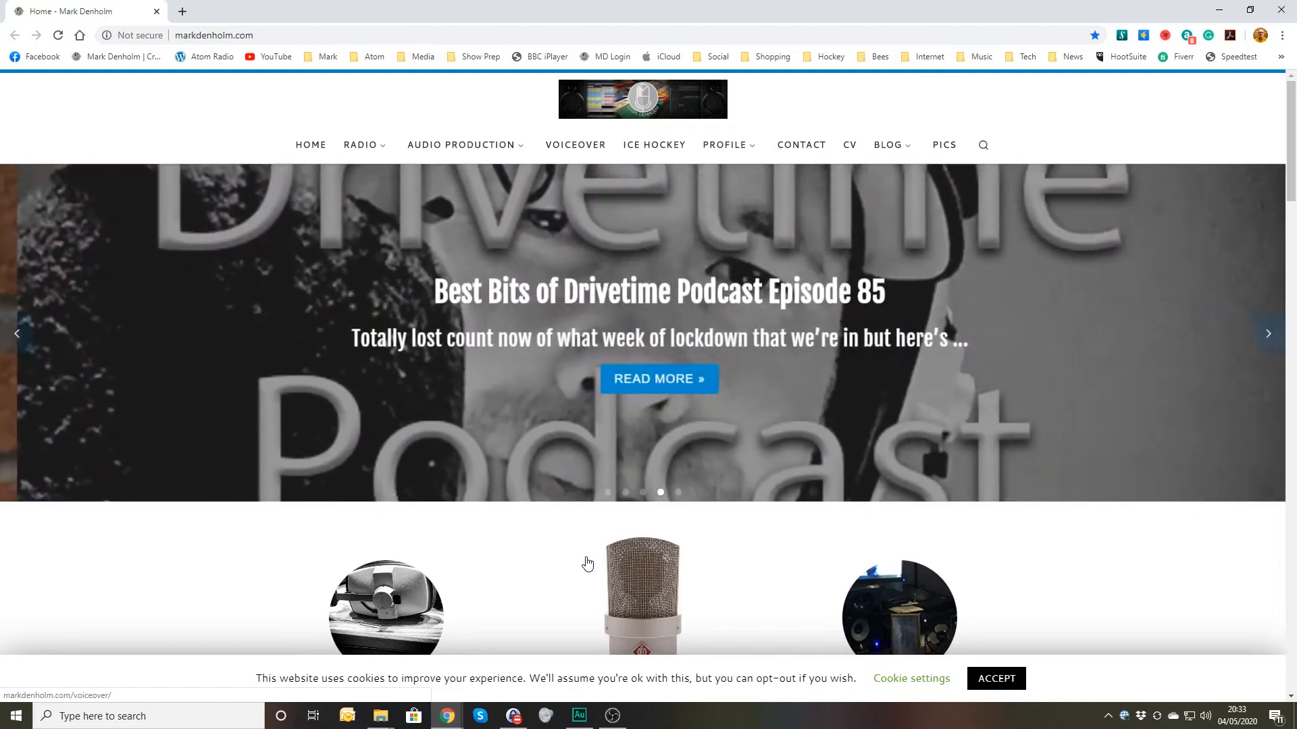
Switch to Adobe Audition and examine the News Clip 0505.wav waveform, highlighting the passage from about 18.5 to 20.9 s
{"action": "left_click", "coordinate": [580, 715]}
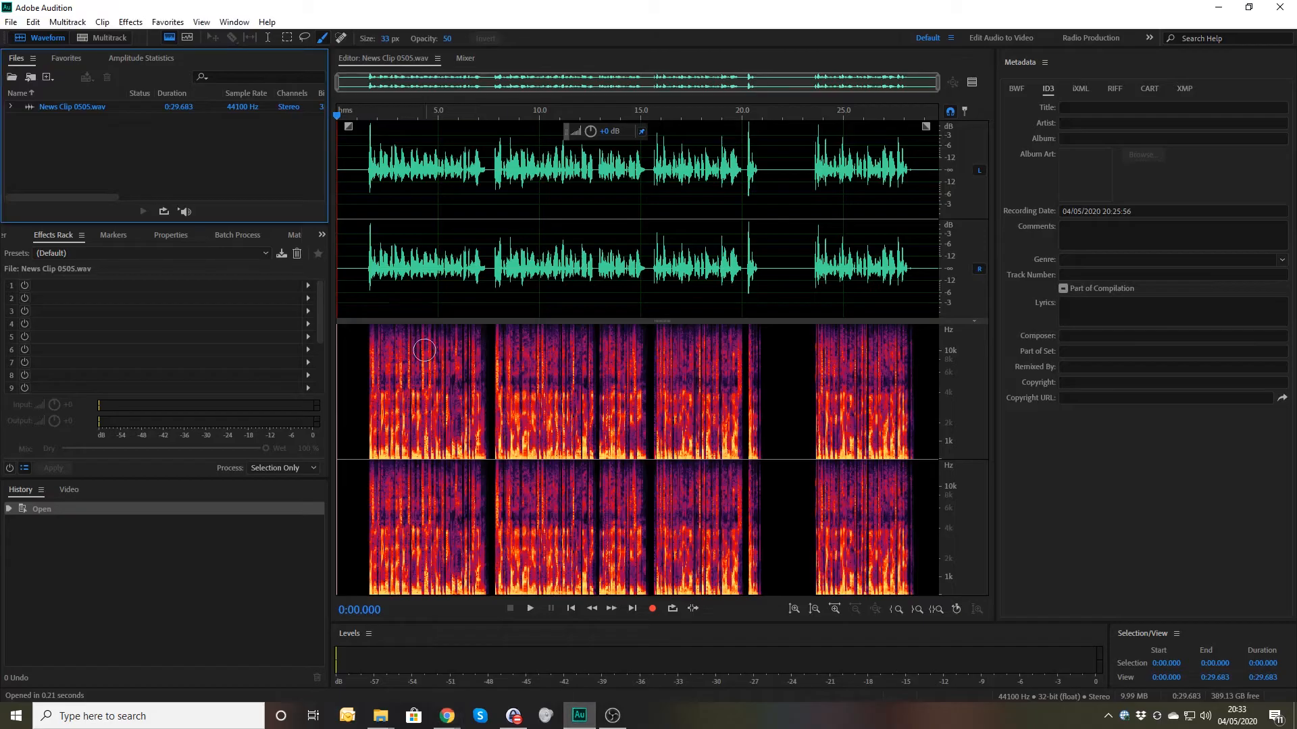
{"action": "left_click", "coordinate": [360, 266]}
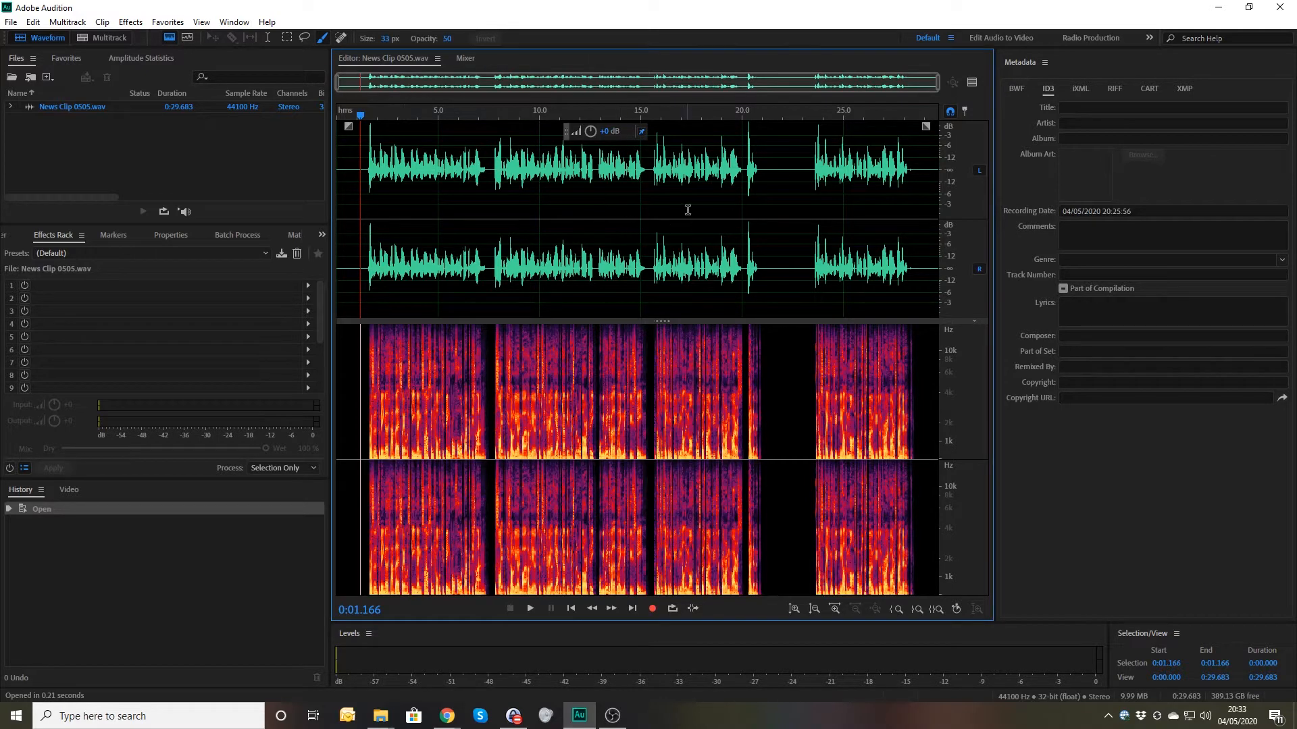
{"action": "left_click", "coordinate": [712, 201]}
{"action": "left_click_drag", "start_coordinate": [741, 209], "coordinate": [760, 214]}
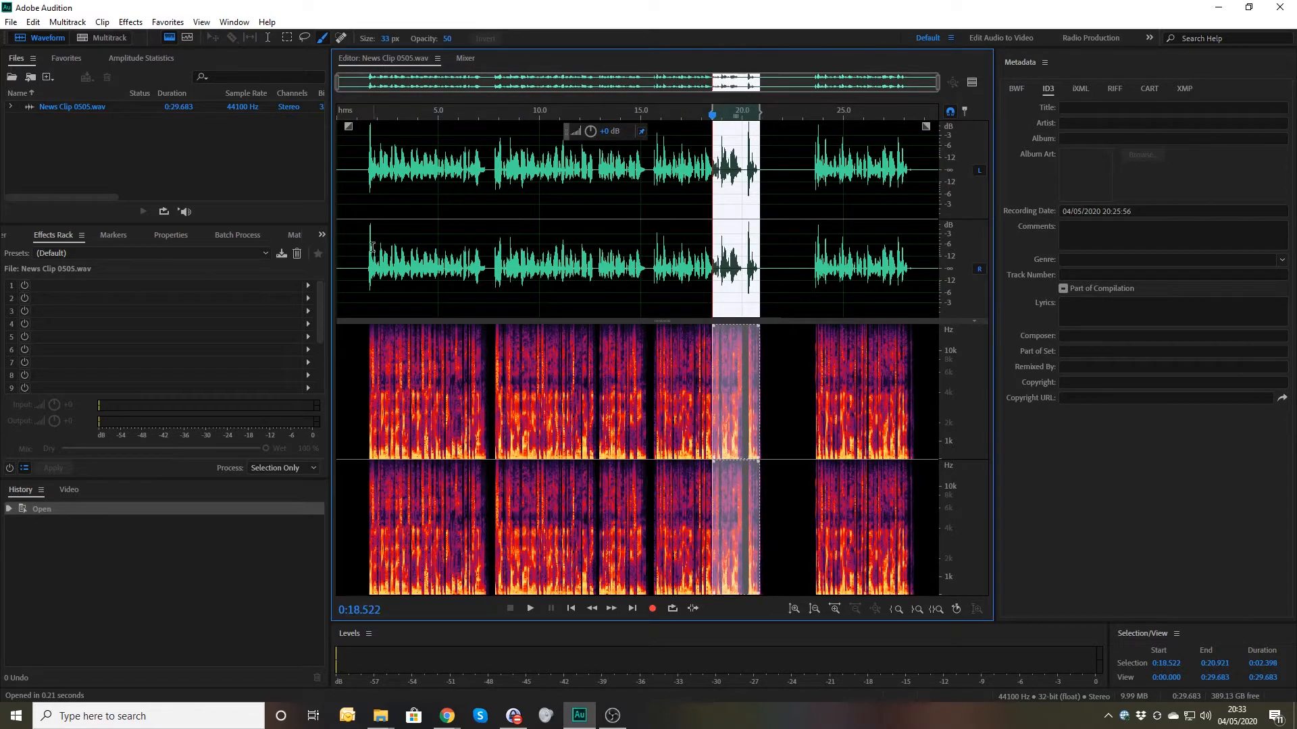
{"action": "left_click", "coordinate": [353, 254]}
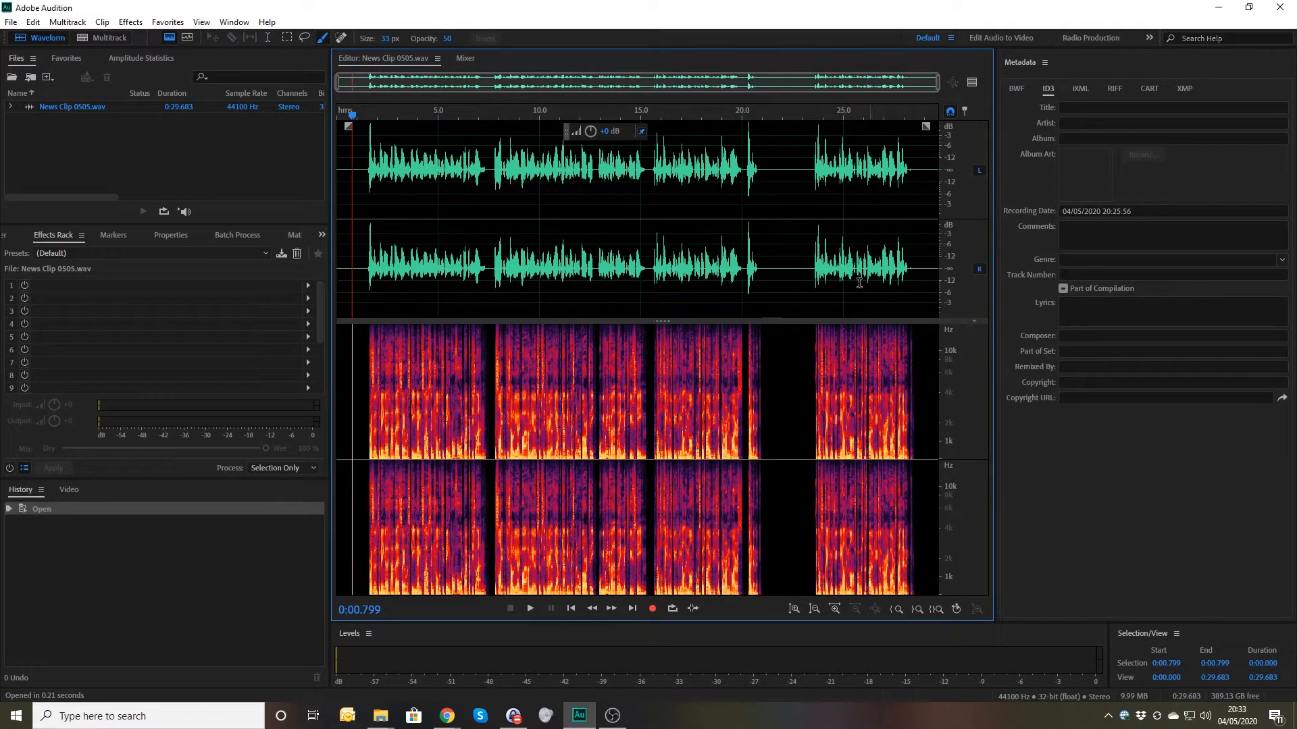
{"action": "left_click", "coordinate": [356, 256]}
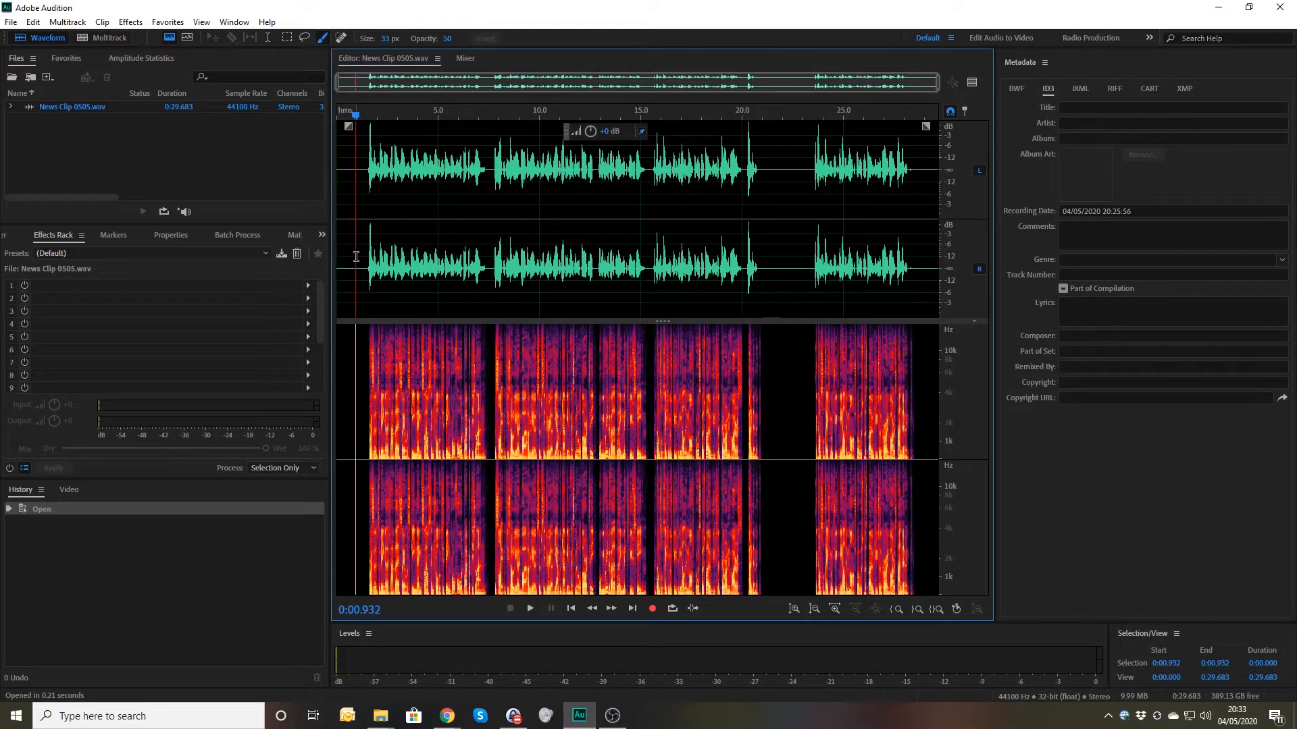
Play through News Clip 0505.wav from near its start to its end, including the separate last section
{"action": "key", "text": "space"}
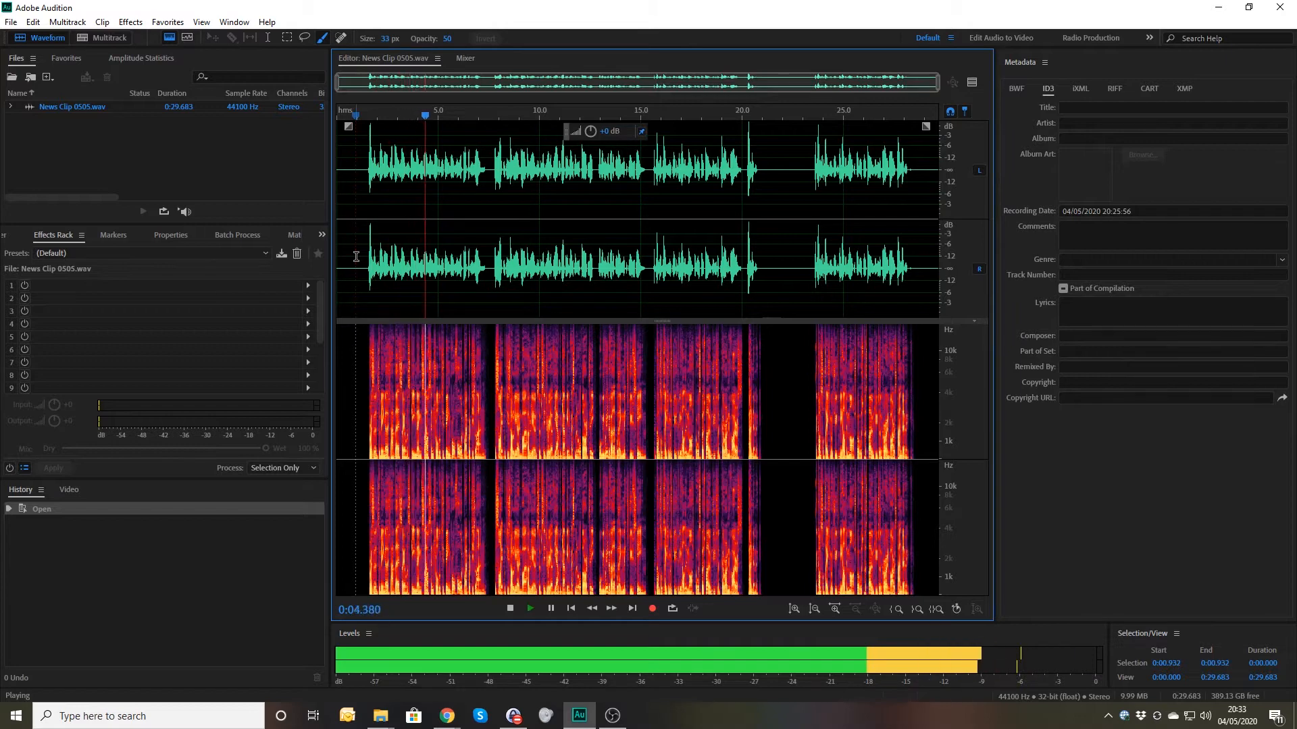
{"action": "key", "text": "space"}
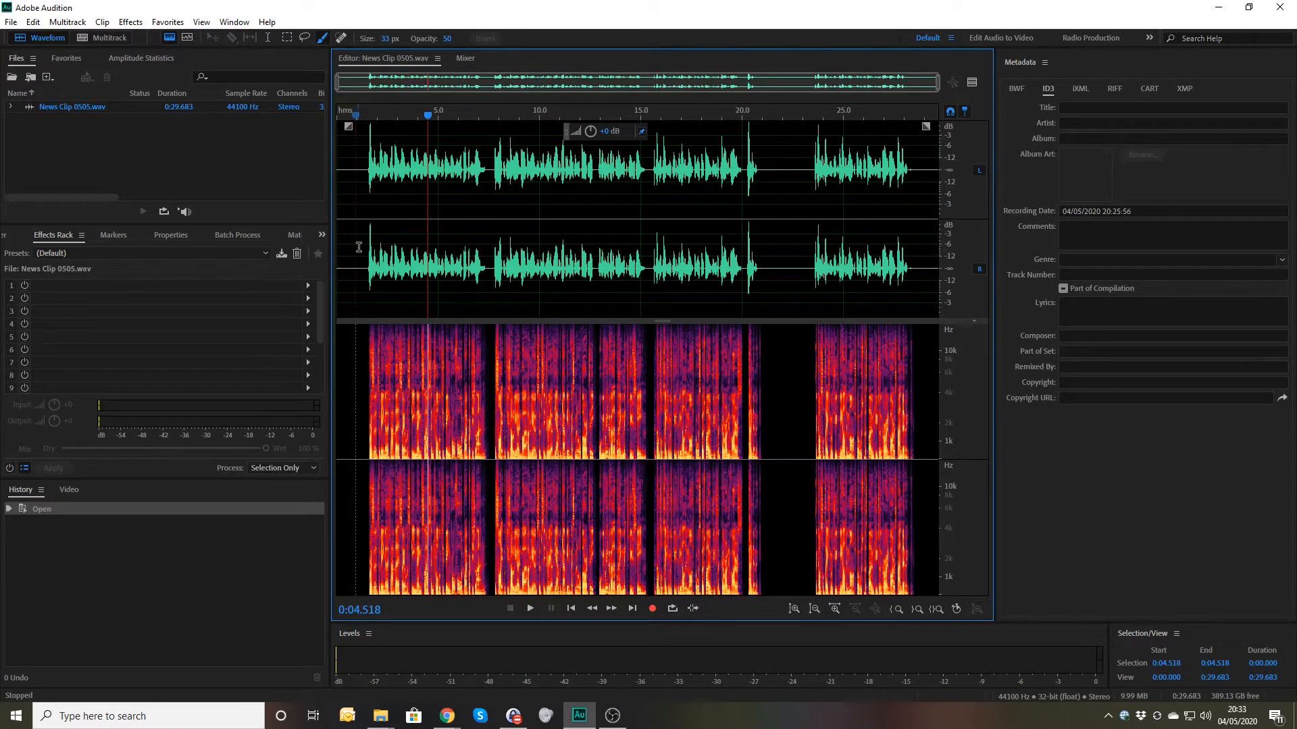
{"action": "left_click", "coordinate": [365, 252]}
{"action": "key", "text": "space"}
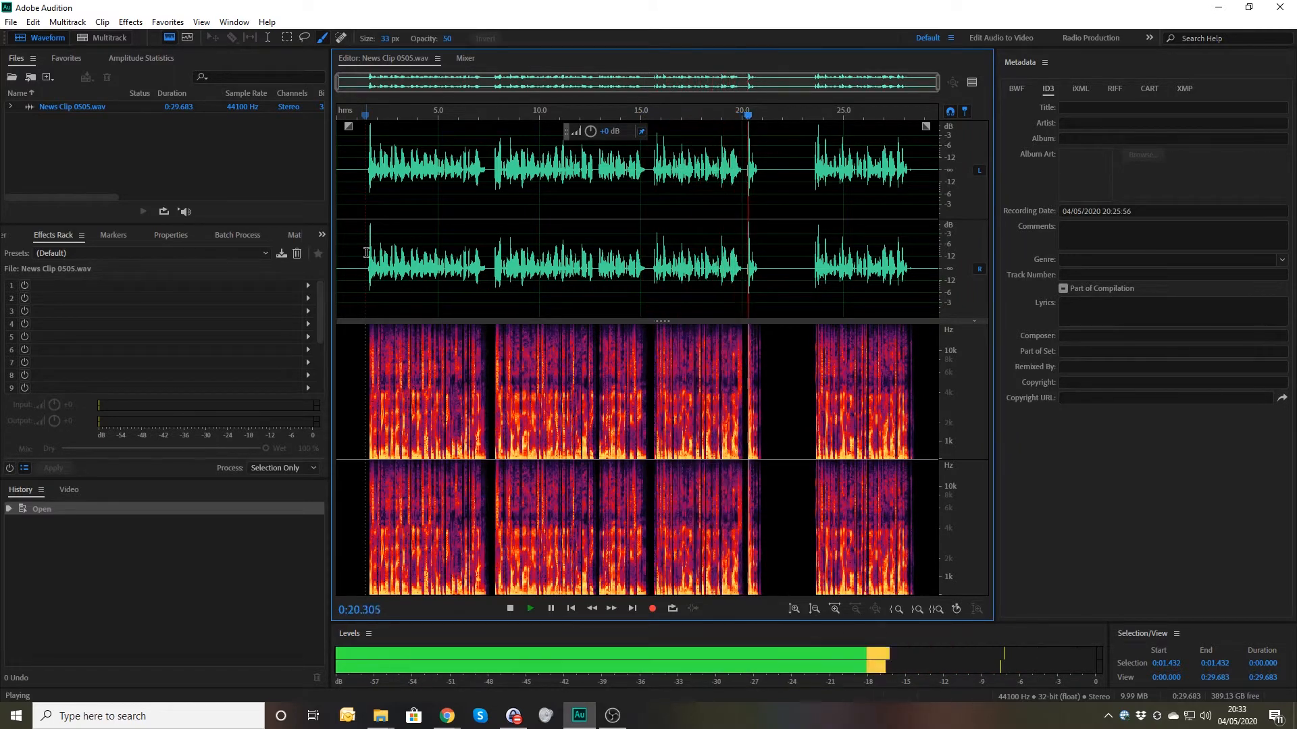
{"action": "key", "text": "space"}
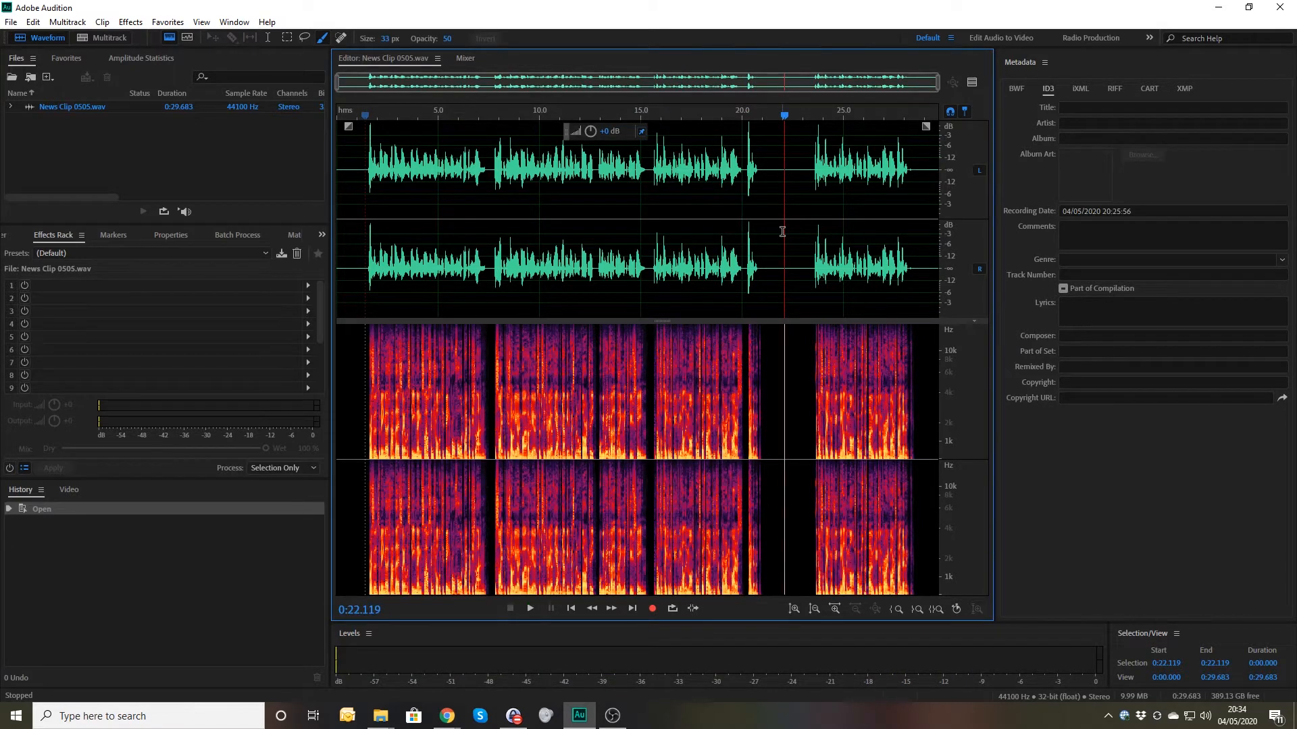
{"action": "key", "text": "space"}
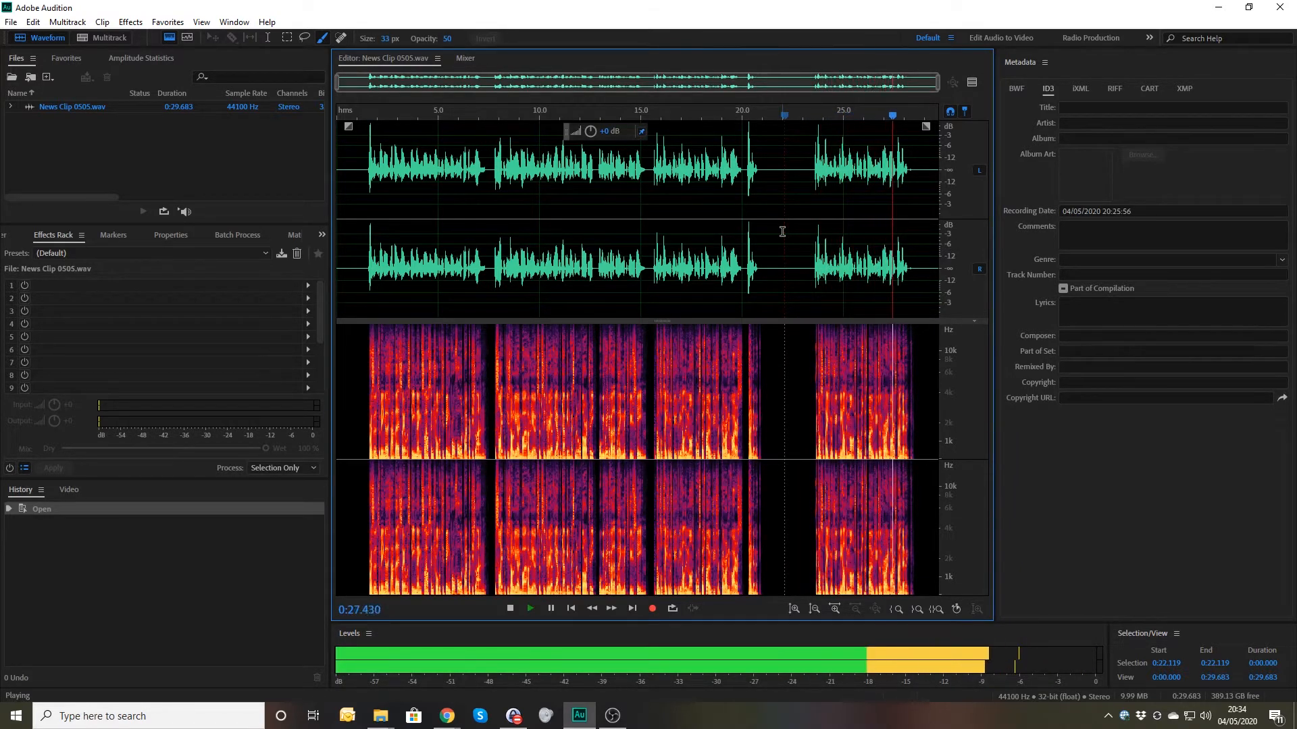
{"action": "key", "text": "space"}
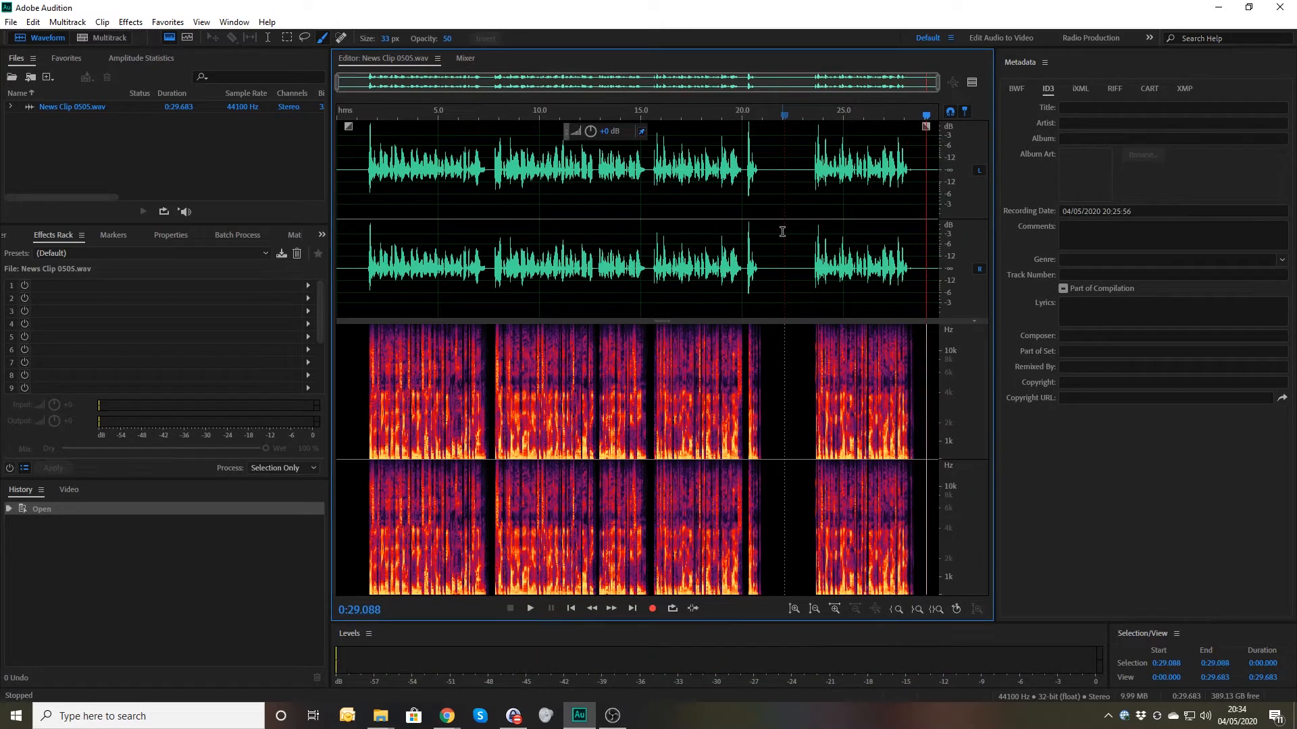
Copy the entire clip to a new file and bring News Clip 0505.wav back into the editor
{"action": "key", "text": "ctrl+a"}
{"action": "right_click", "coordinate": [547, 252]}
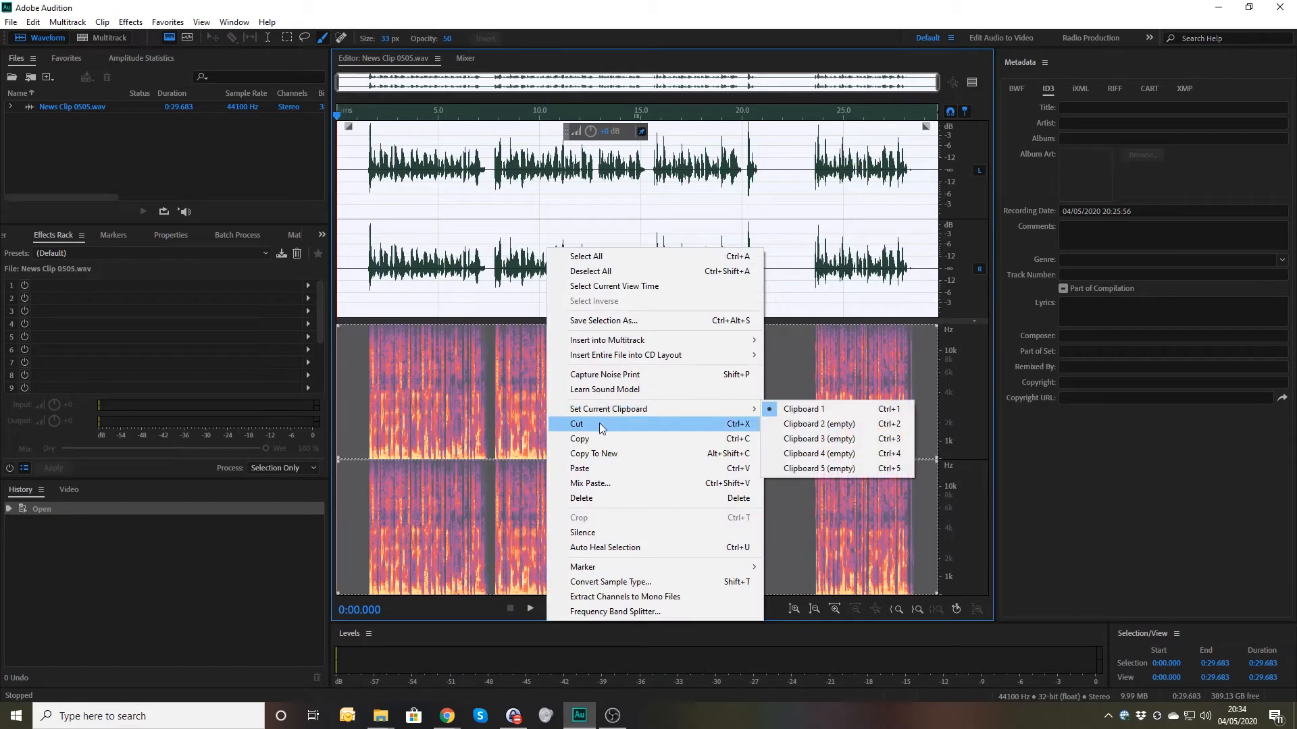
{"action": "left_click", "coordinate": [593, 454]}
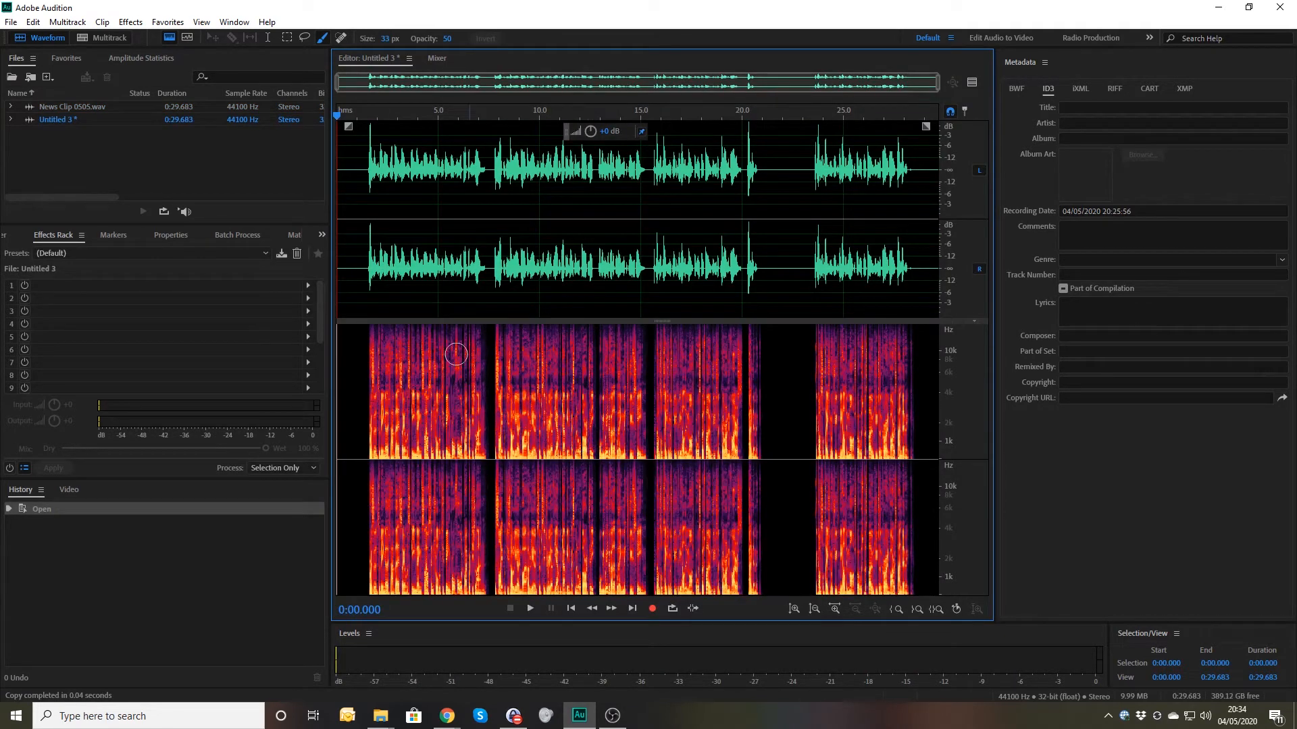
{"action": "left_click", "coordinate": [59, 107]}
{"action": "double_click", "coordinate": [58, 107]}
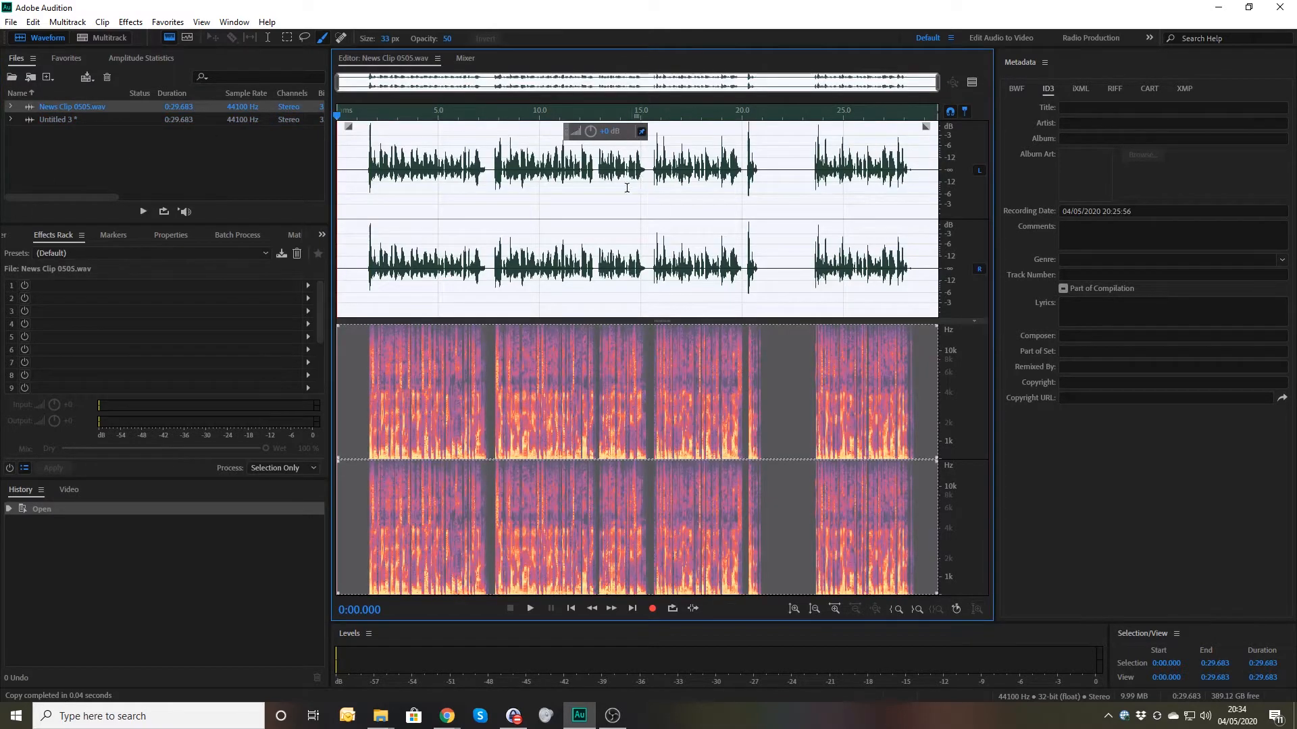
Play News Clip 0505.wav from about 12.4 s and place the playhead in the silence at about 15.6 s
{"action": "left_click", "coordinate": [588, 198]}
{"action": "key", "text": "space"}
{"action": "scroll", "coordinate": [588, 200], "scroll_direction": "up", "scroll_amount": 6}
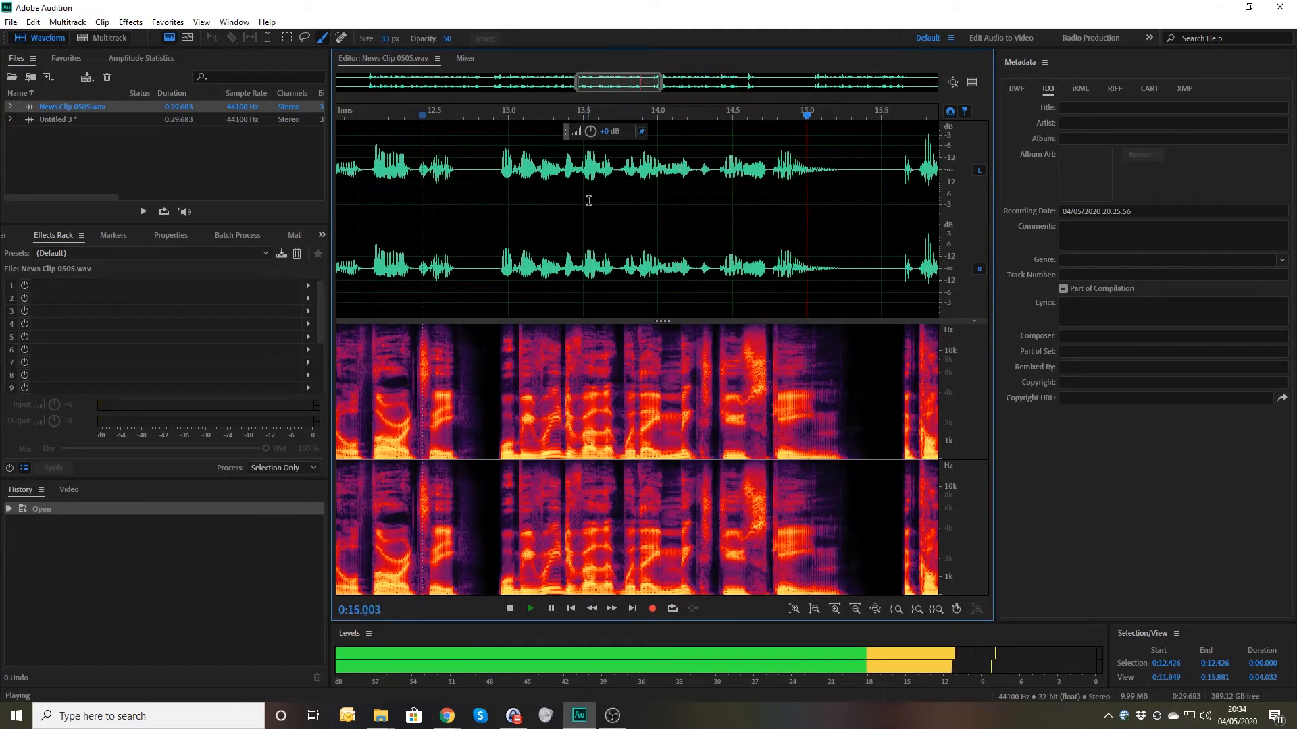
{"action": "key", "text": "space"}
{"action": "key", "text": "Right"}
{"action": "key", "text": "Right"}
{"action": "key", "text": "Right"}
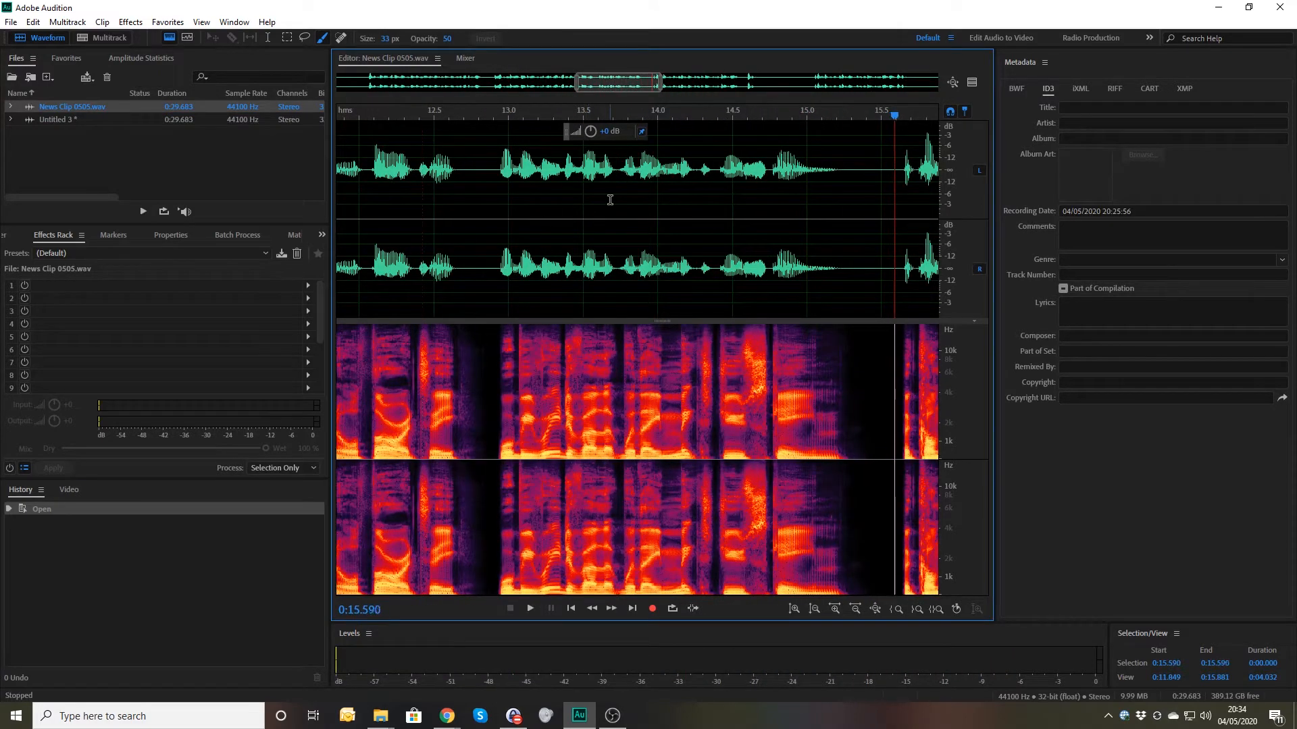
Delete the faulty take from about 15.6 s up to the silence just before the retake at about 23.5 s
{"action": "key", "text": "shift+End"}
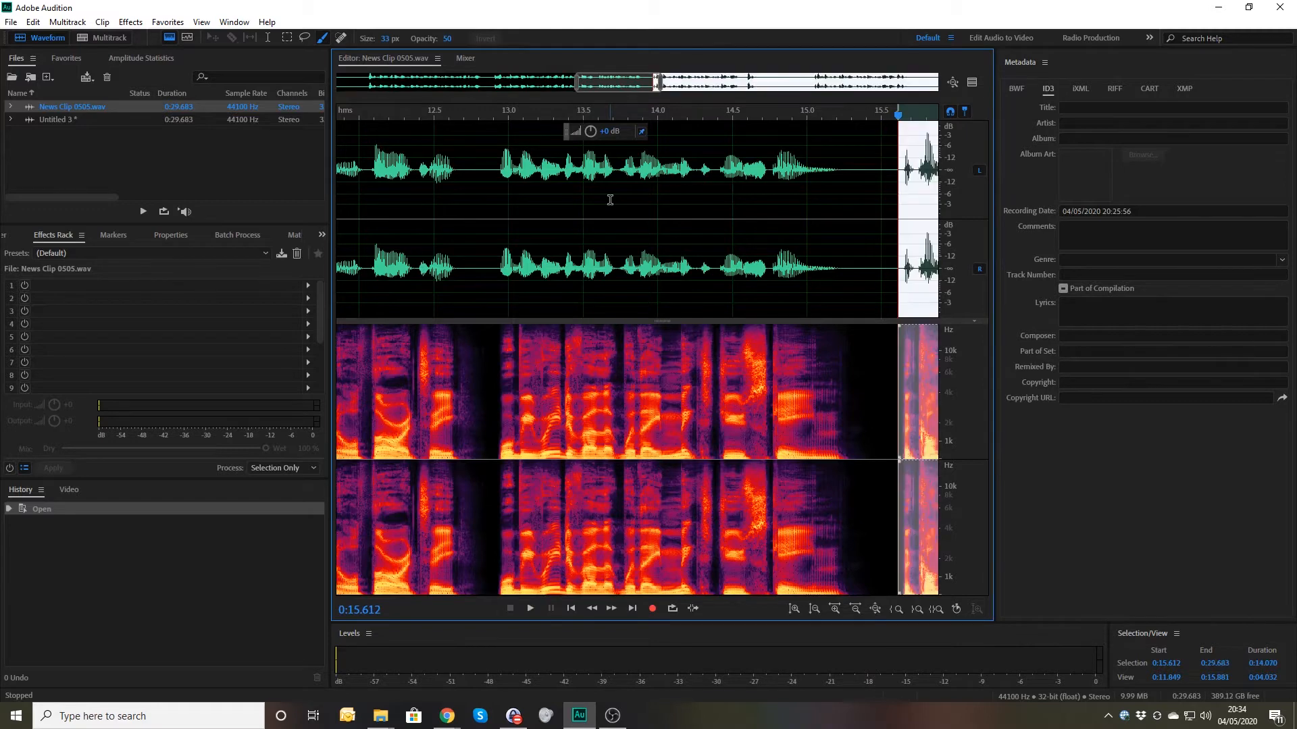
{"action": "key", "text": "space"}
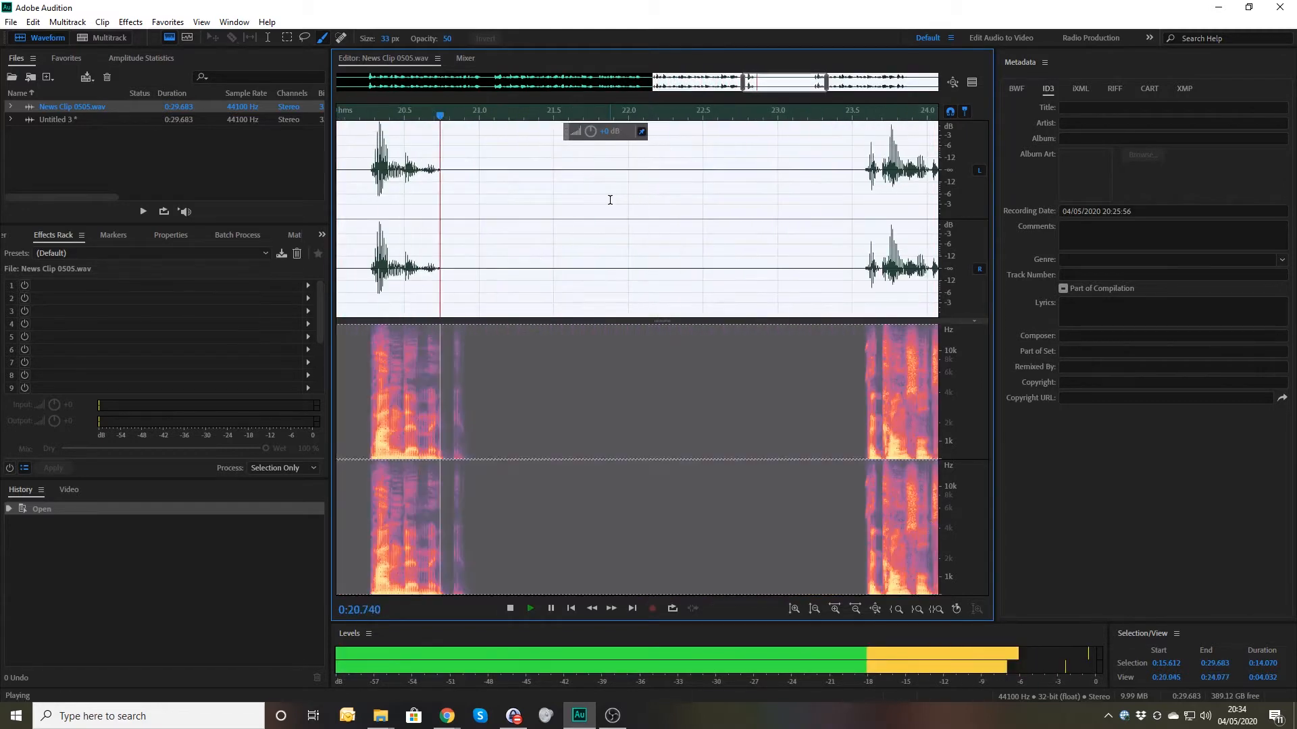
{"action": "key", "text": "space"}
{"action": "key", "text": "Left"}
{"action": "key", "text": "Left"}
{"action": "key", "text": "Left"}
{"action": "key", "text": "Left"}
{"action": "key", "text": "Left"}
{"action": "key", "text": "Left"}
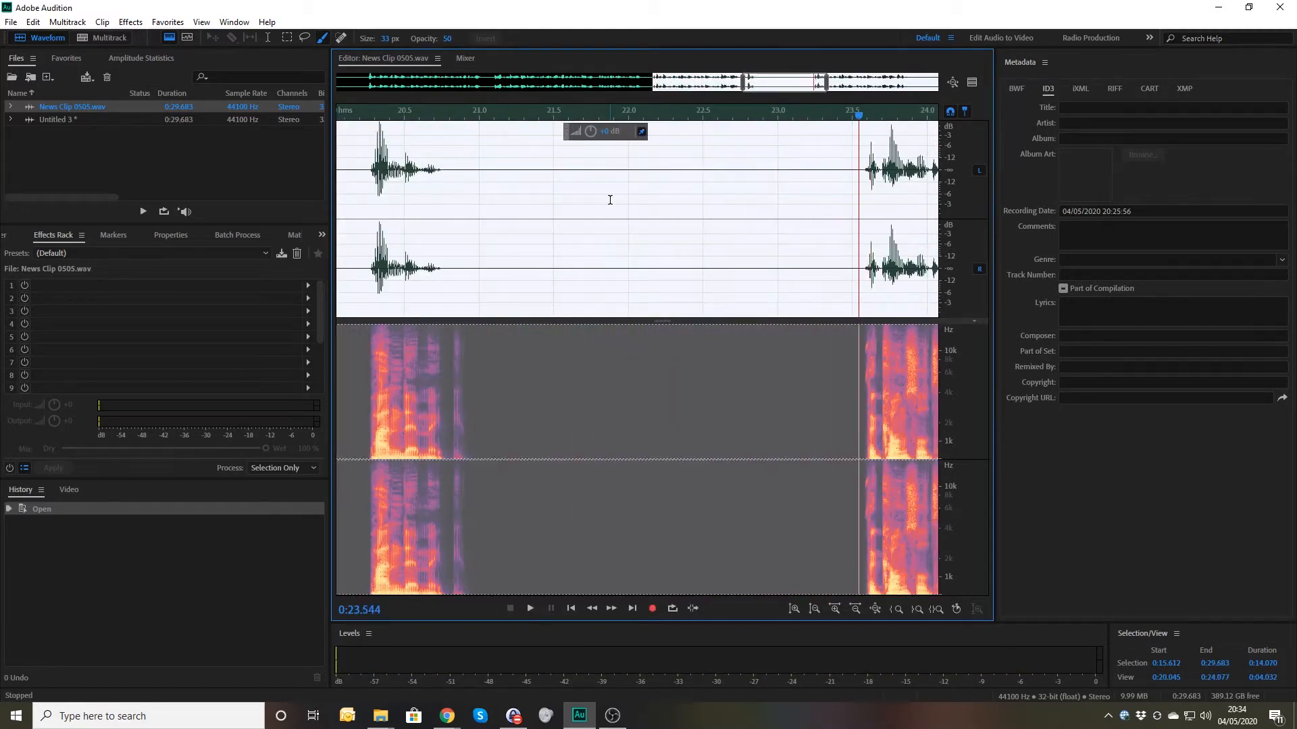
{"action": "key", "text": "Delete"}
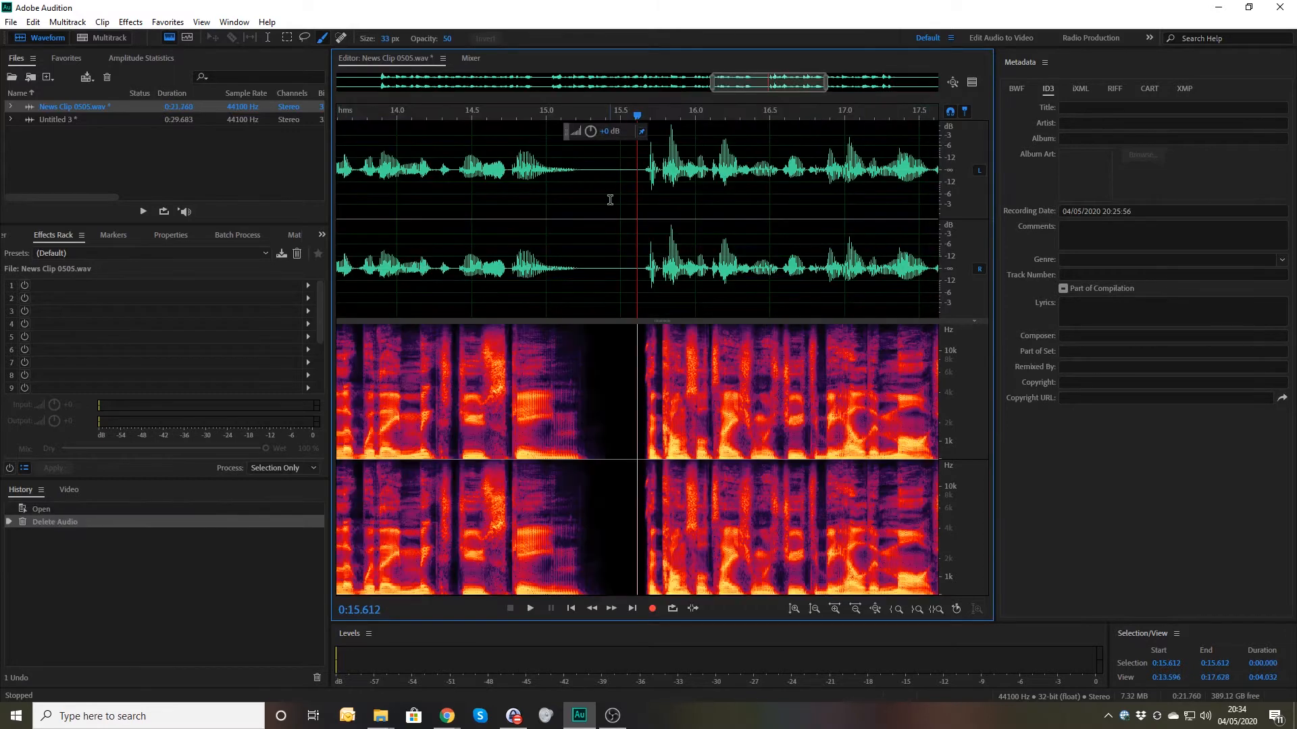
Play the edited clip from about 11.2 s across the cut to check the join
{"action": "left_click", "coordinate": [384, 264]}
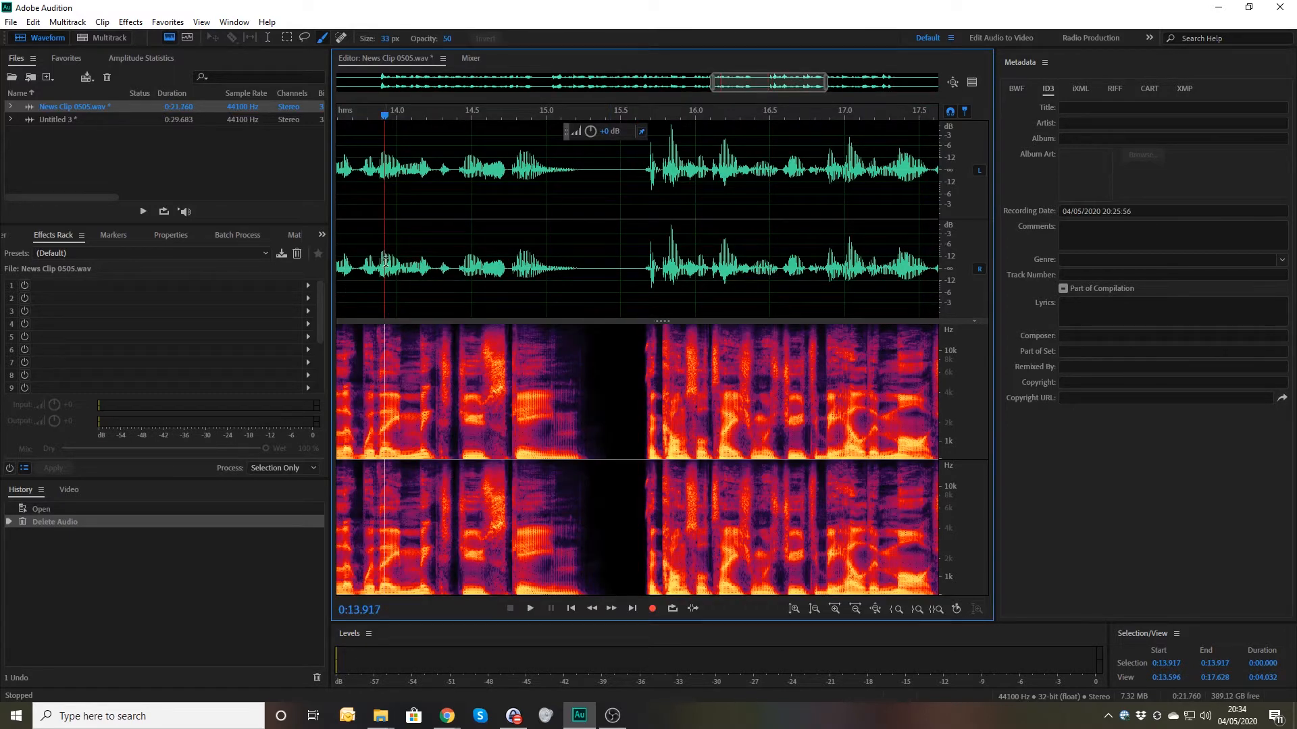
{"action": "scroll", "coordinate": [385, 264], "scroll_direction": "down", "scroll_amount": 4}
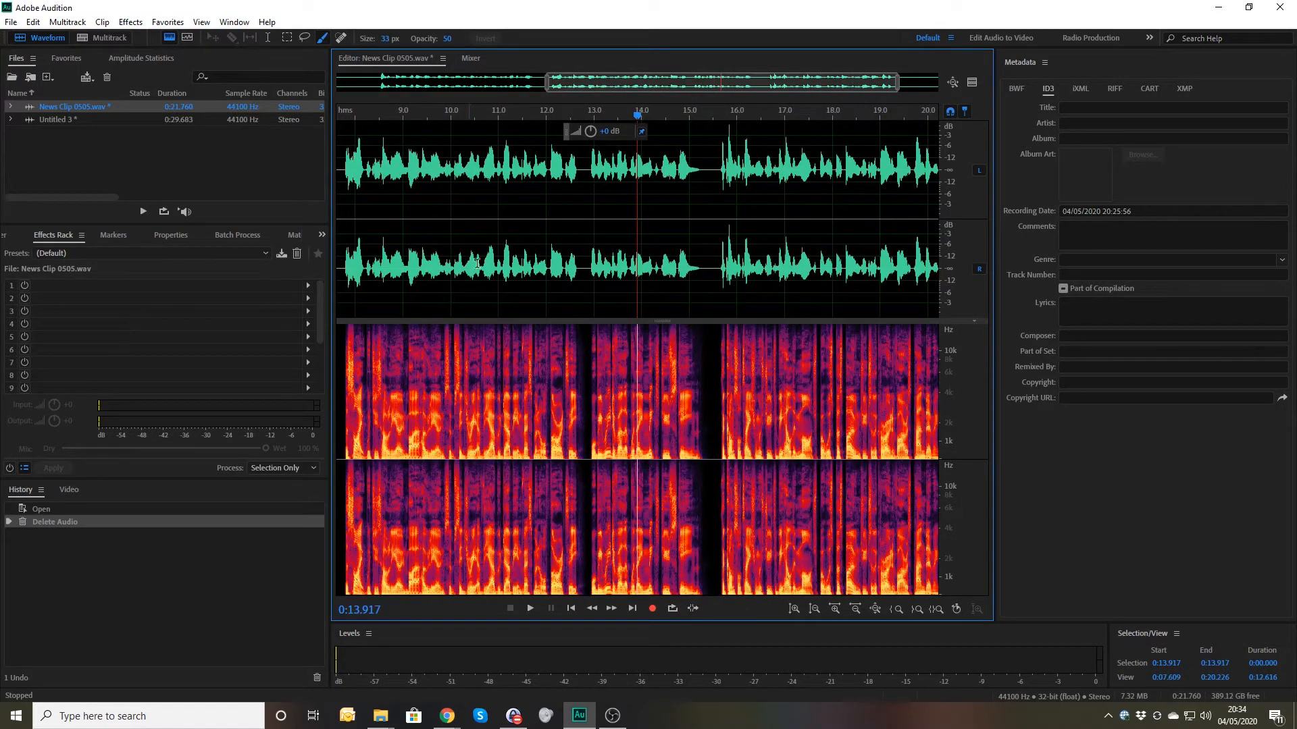
{"action": "left_click", "coordinate": [507, 266]}
{"action": "key", "text": "space"}
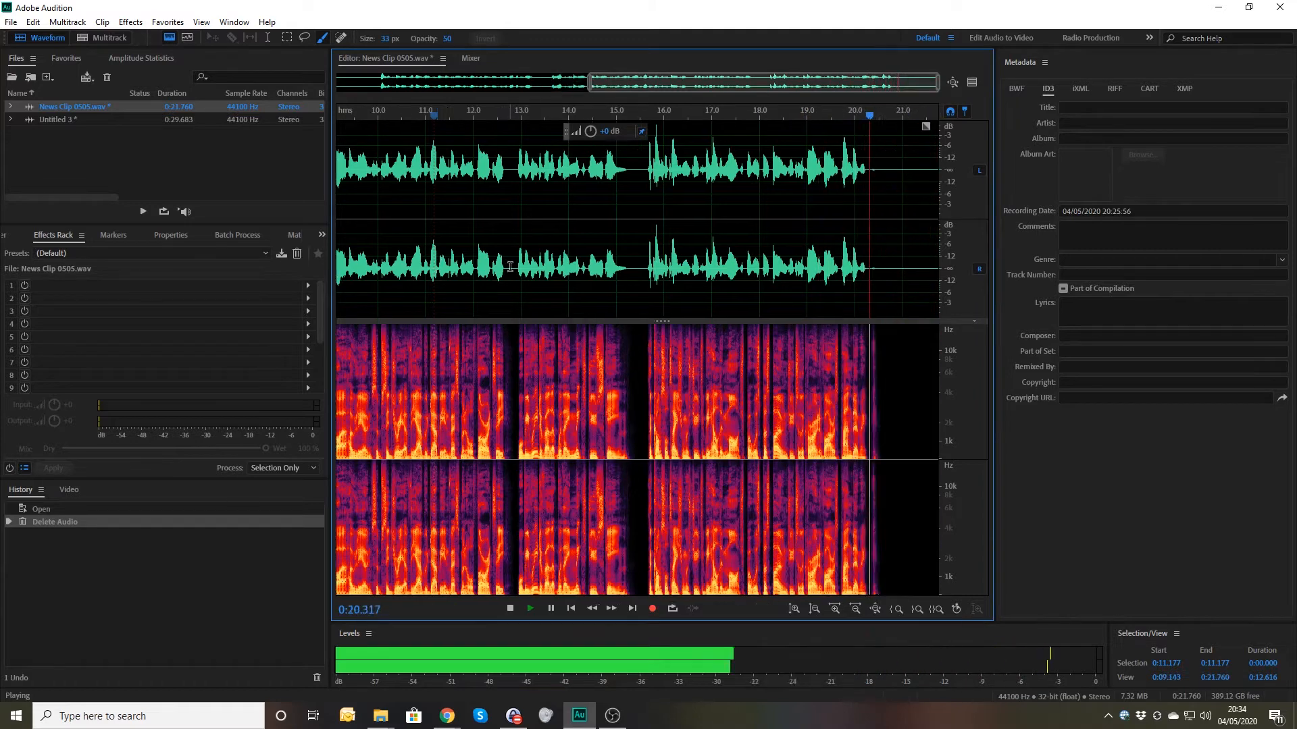
{"action": "key", "text": "space"}
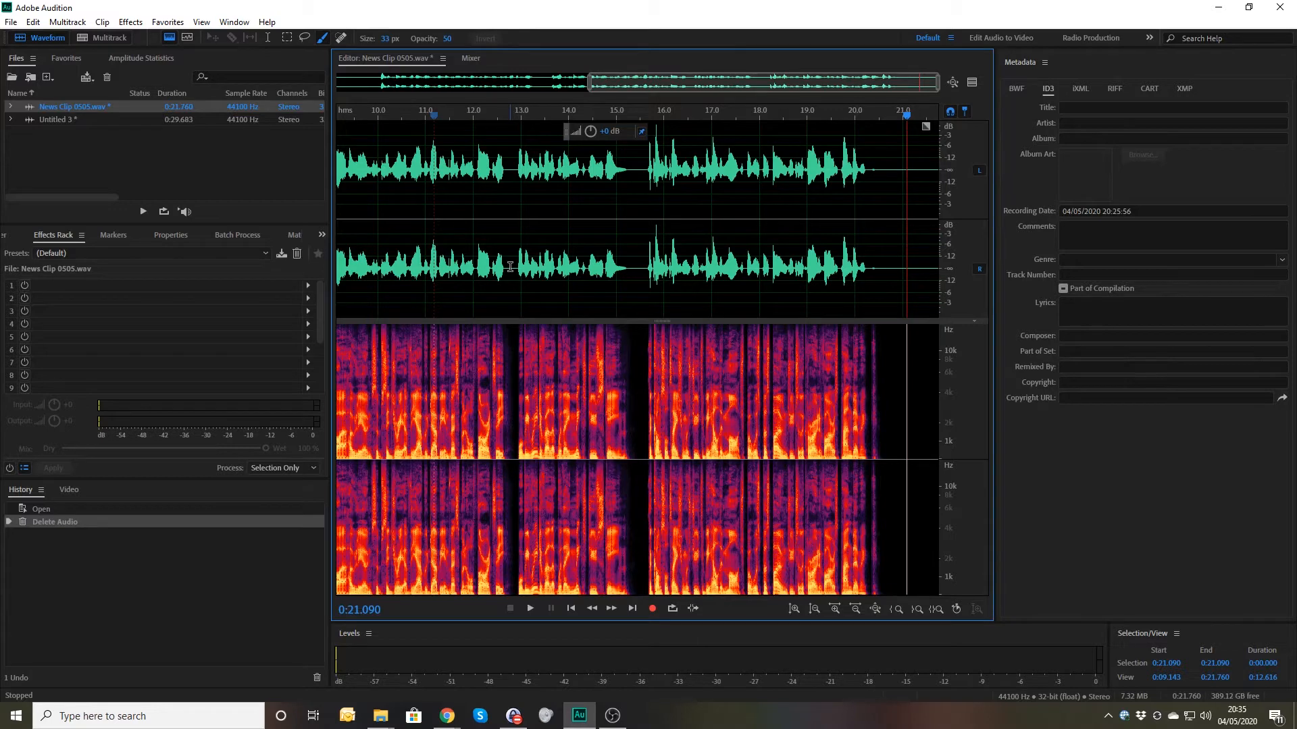
Open the untitled copy of the clip and play the start of the retake from about 23.3 s
{"action": "double_click", "coordinate": [55, 119]}
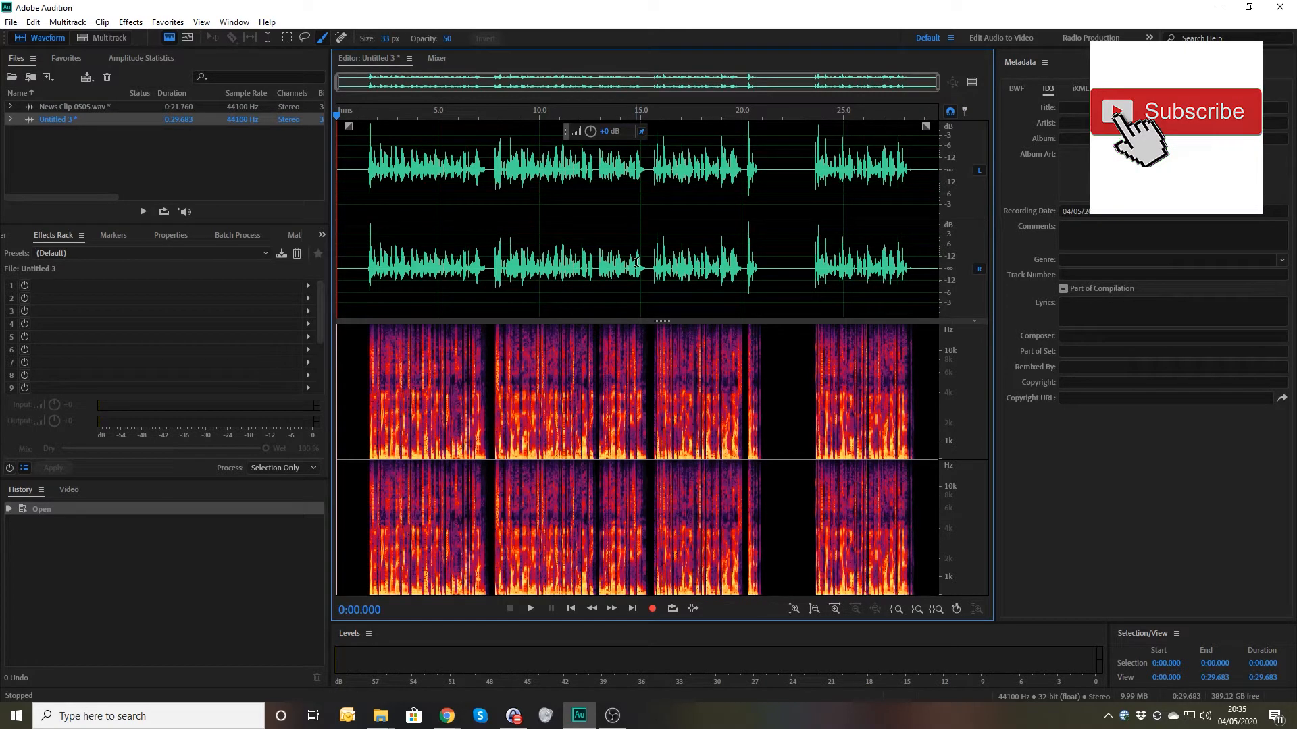
{"action": "left_click", "coordinate": [808, 175]}
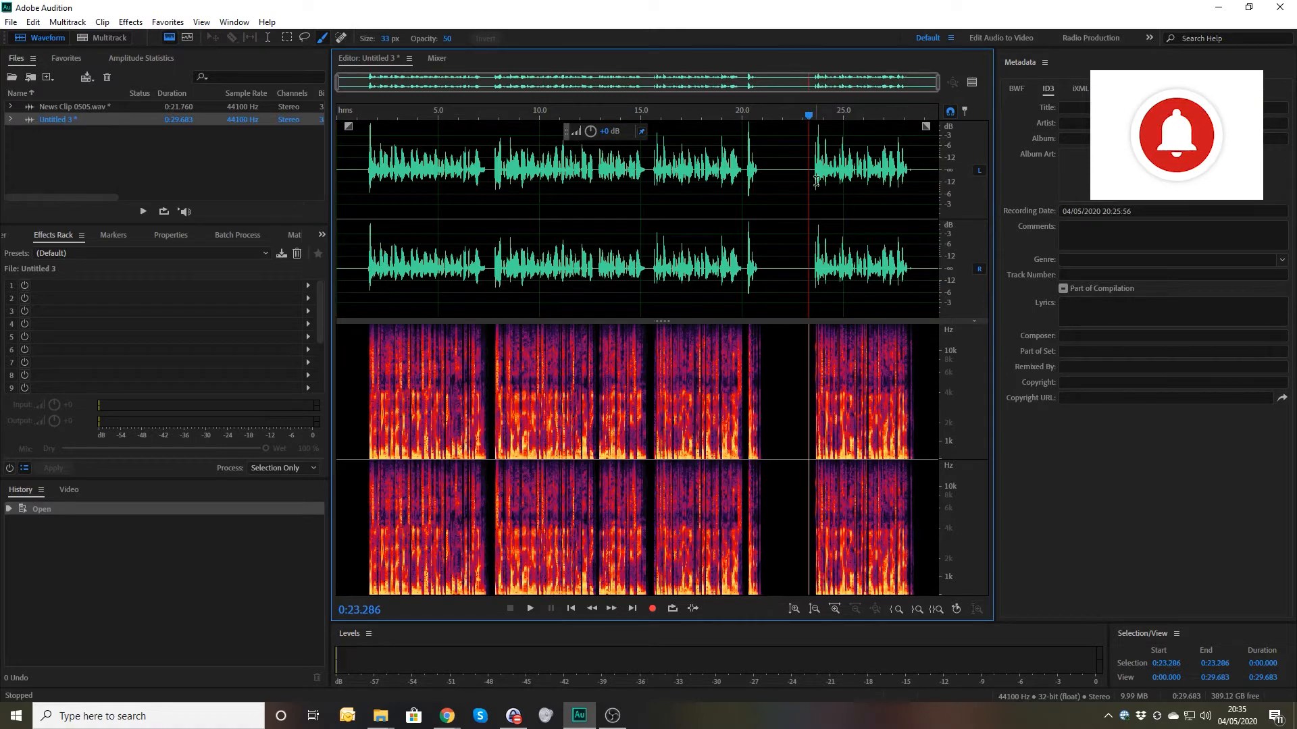
{"action": "key", "text": "space"}
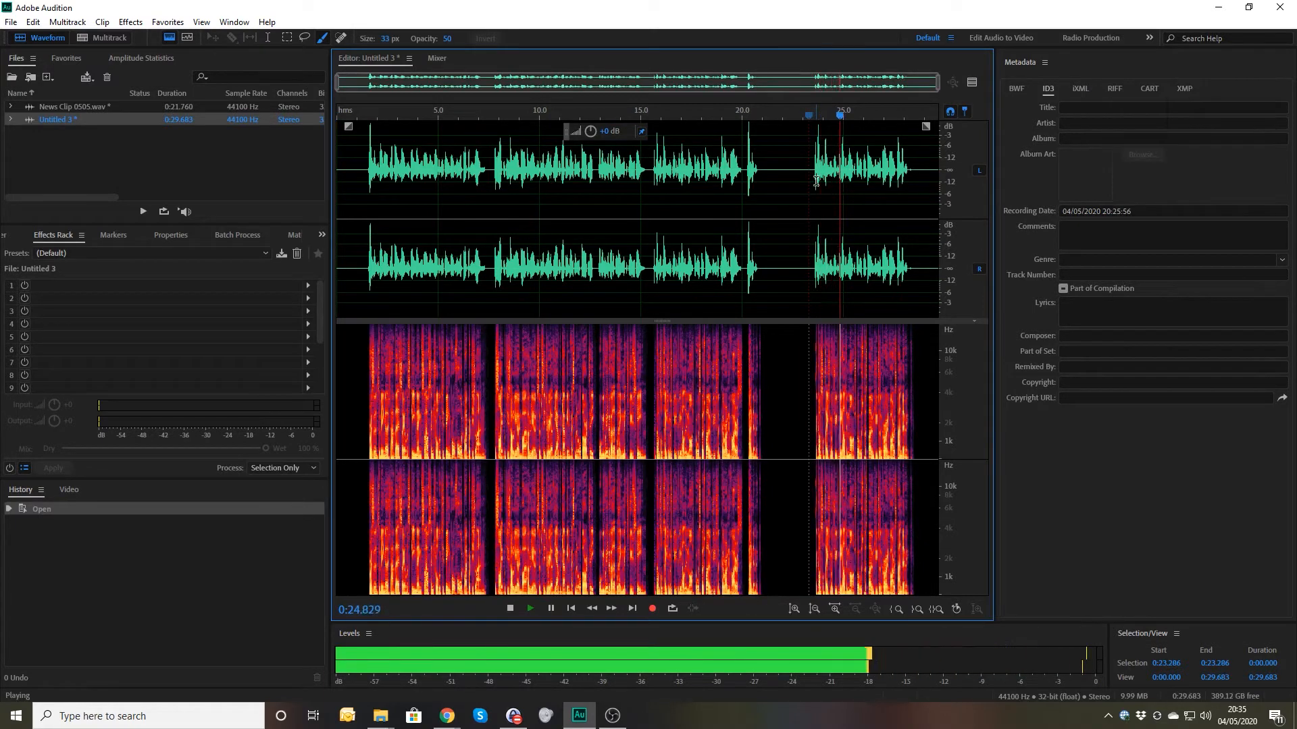
{"action": "key", "text": "space"}
Play the faulty take from about 15.4 s and highlight the passage from about 15.5 to 23.4 s for comparison
{"action": "left_click", "coordinate": [649, 262]}
{"action": "key", "text": "space"}
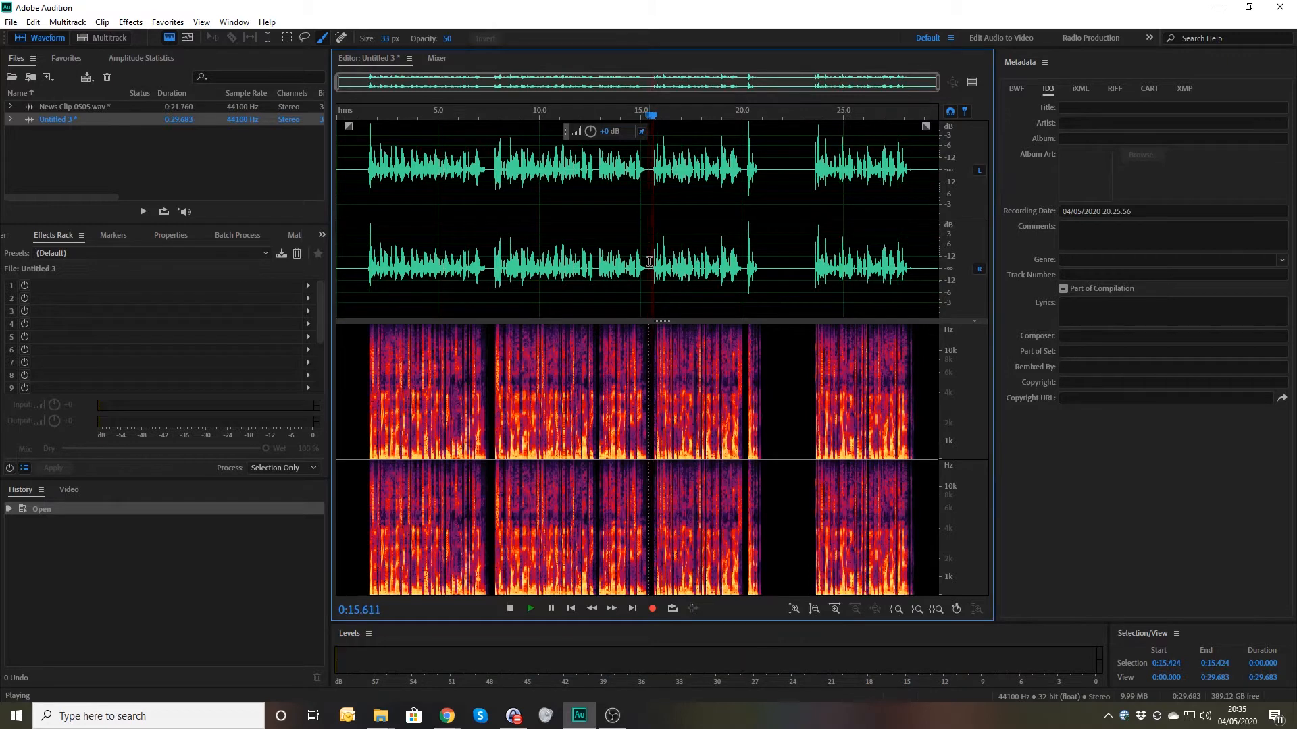
{"action": "key", "text": "space"}
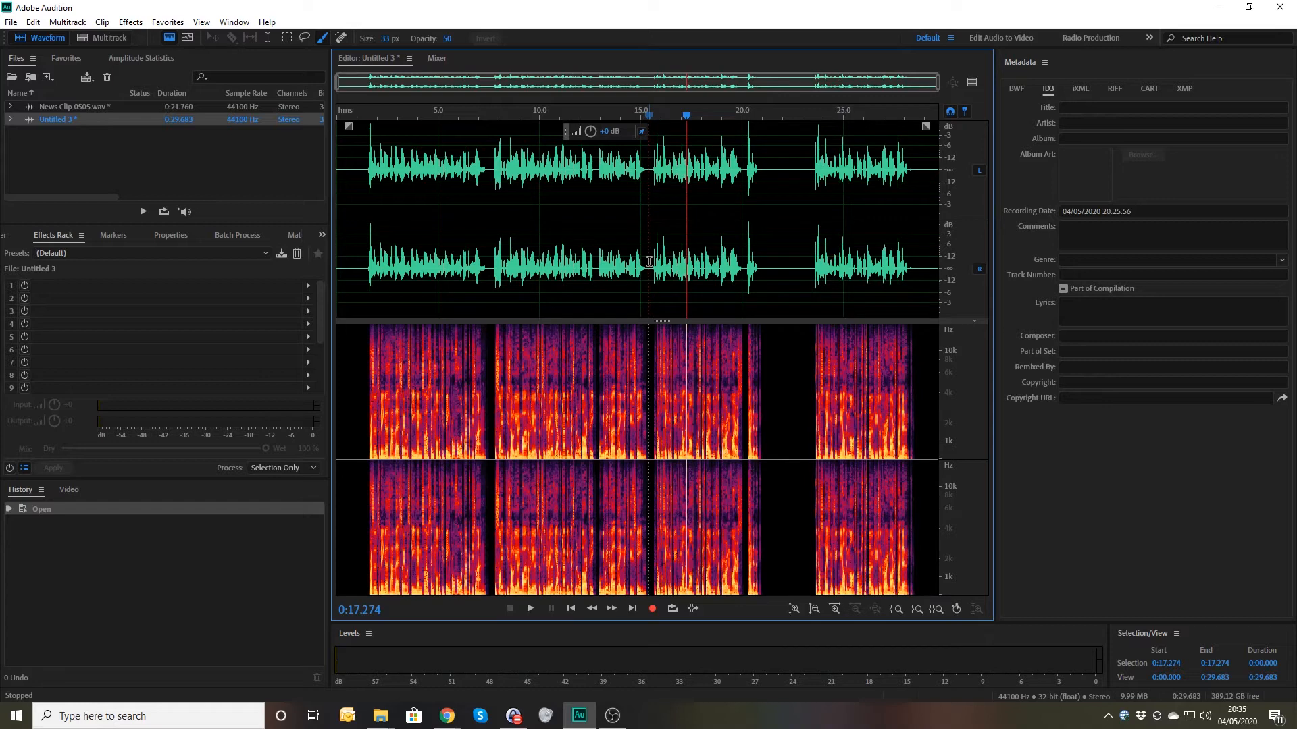
{"action": "left_click_drag", "start_coordinate": [652, 179], "coordinate": [811, 201]}
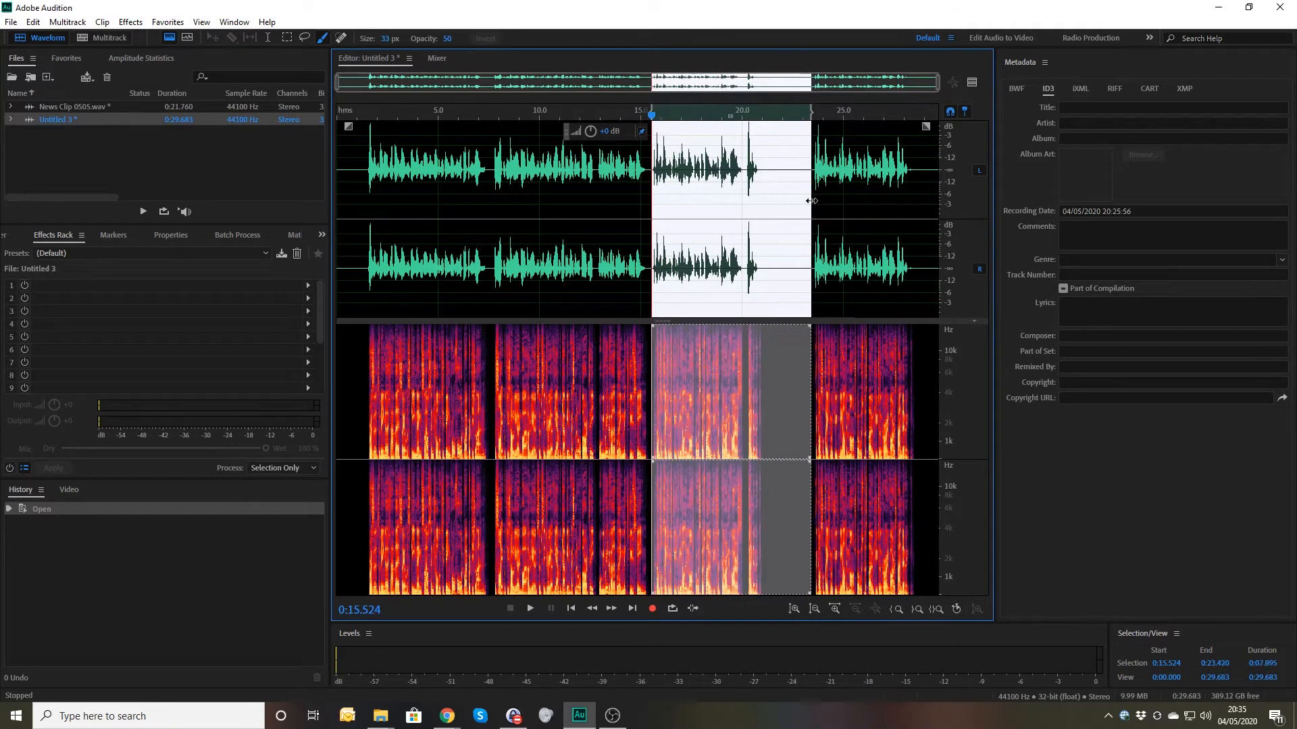
{"action": "left_click", "coordinate": [617, 271]}
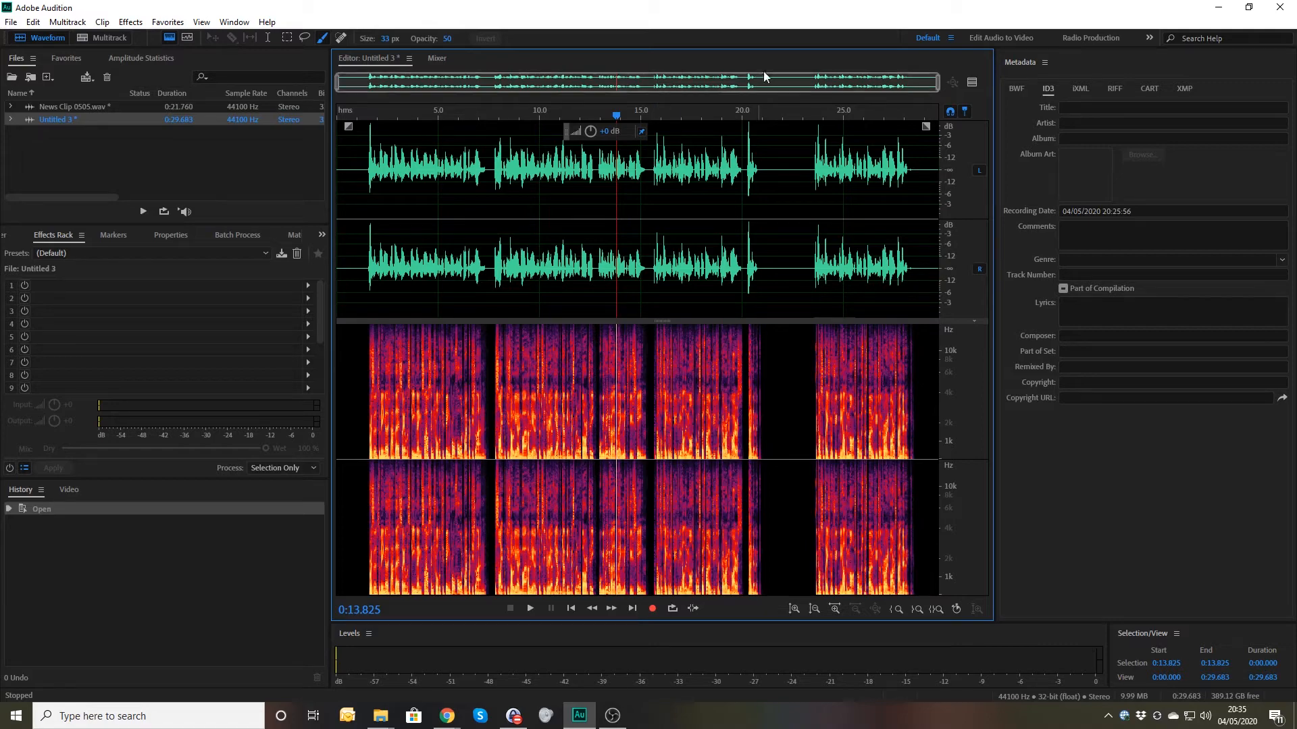
Play the faulty take from about 15.6 s and set the selection start in the mid-sentence gap at about 17.63 s
{"action": "left_click", "coordinate": [651, 187]}
{"action": "scroll", "coordinate": [651, 186], "scroll_direction": "up", "scroll_amount": 8}
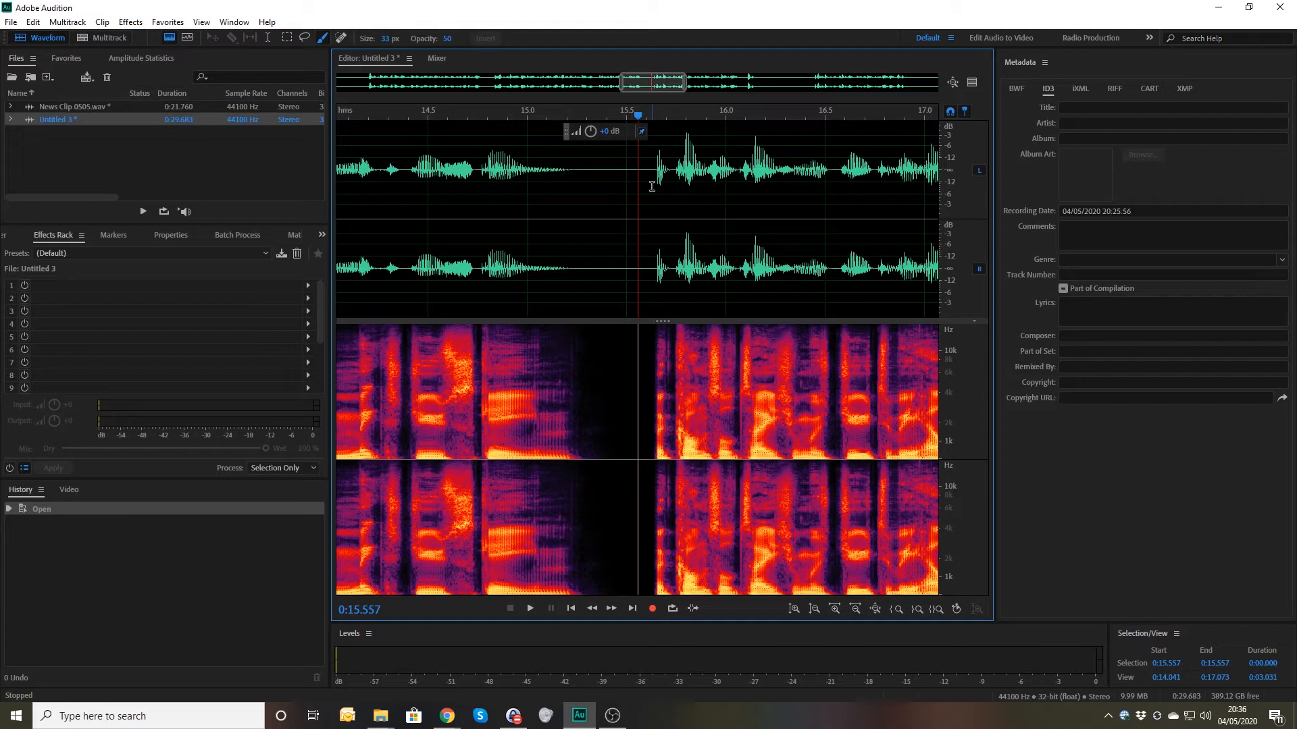
{"action": "key", "text": "space"}
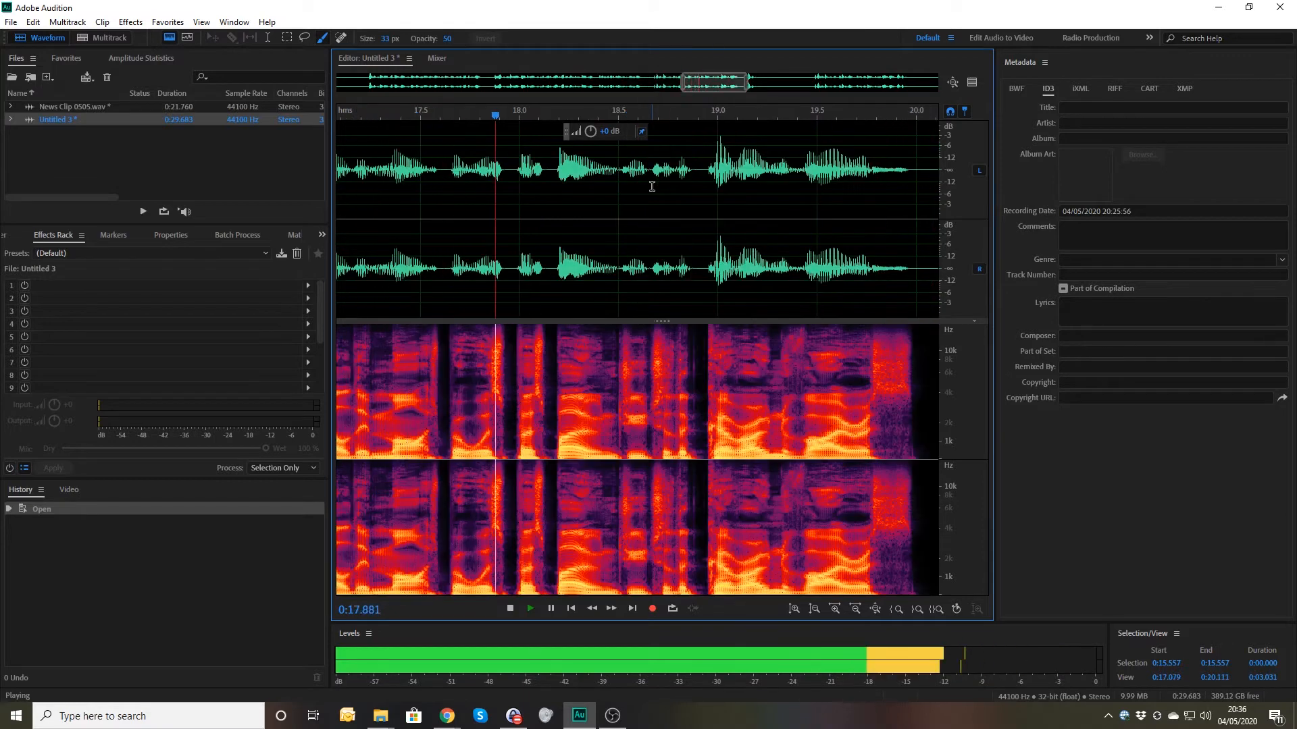
{"action": "key", "text": "space"}
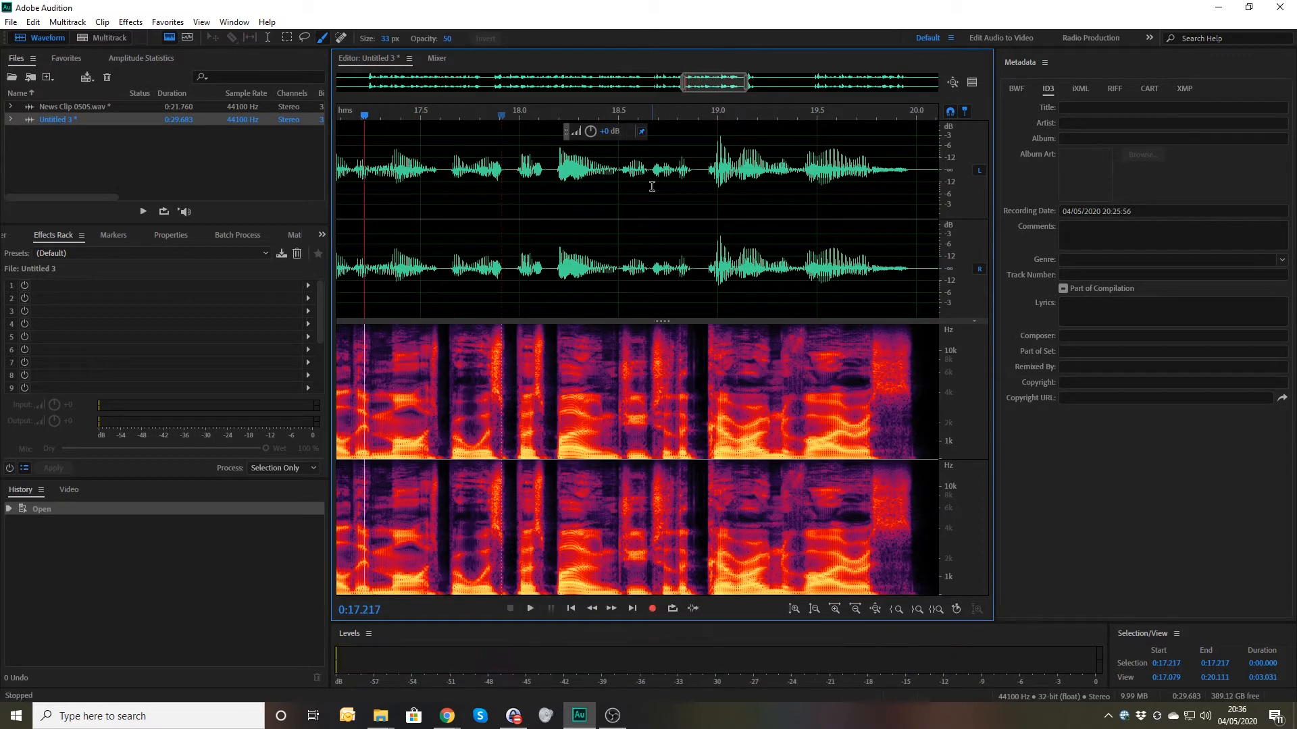
{"action": "key", "text": "space"}
{"action": "key", "text": "Left"}
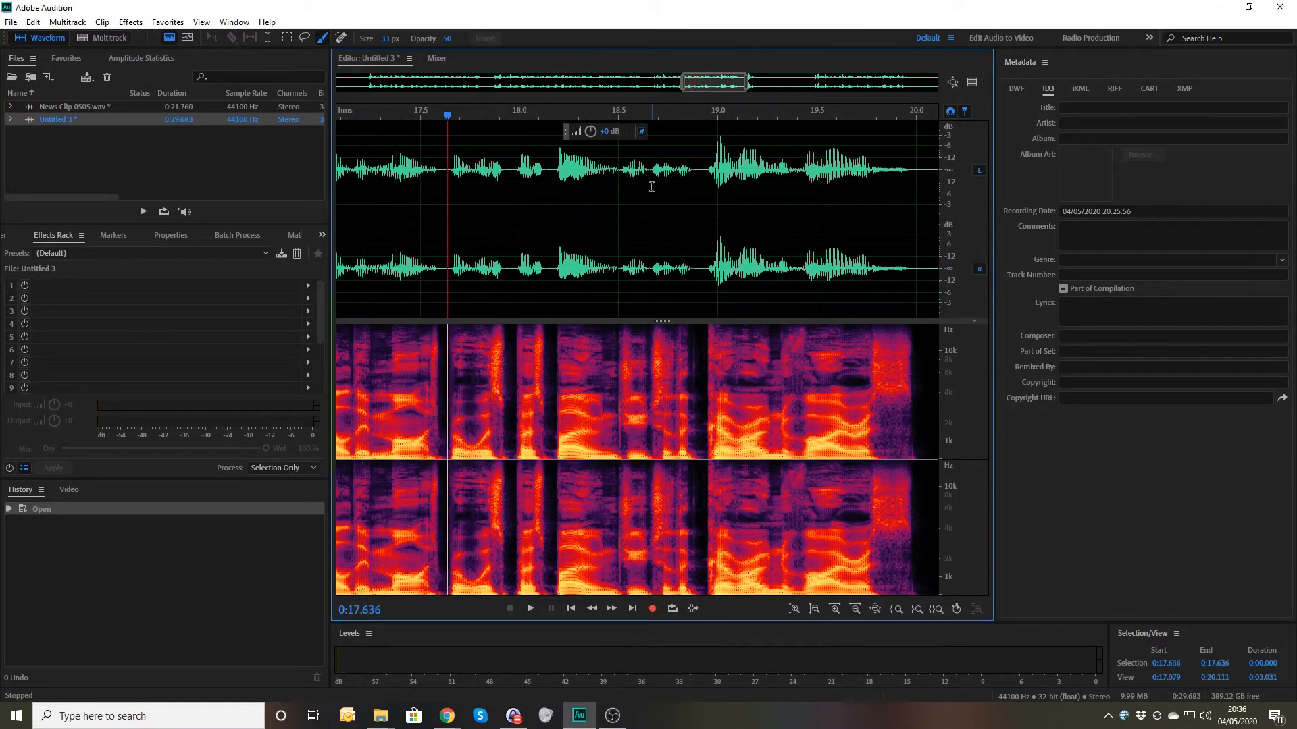
{"action": "key", "text": "shift+End"}
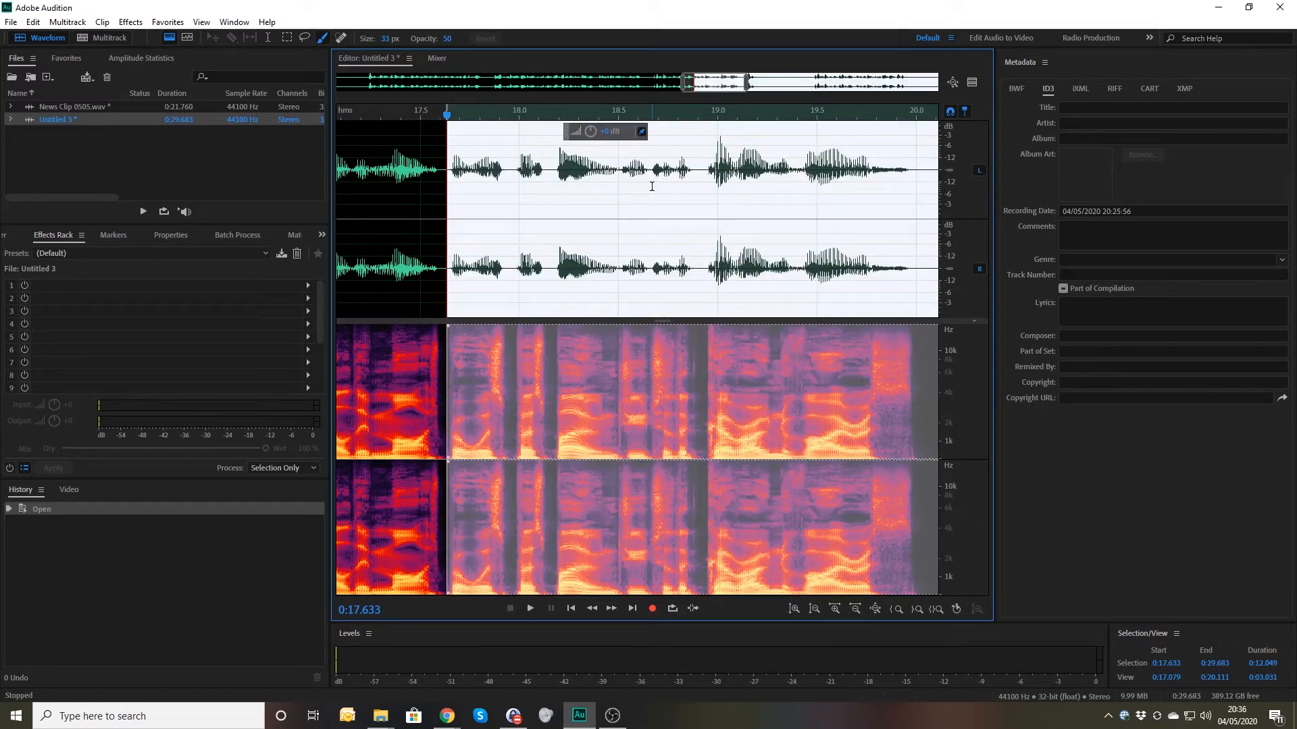
Play on into the retake and set the selection end at the matching gap between words, at about 25.65 s
{"action": "key", "text": "space"}
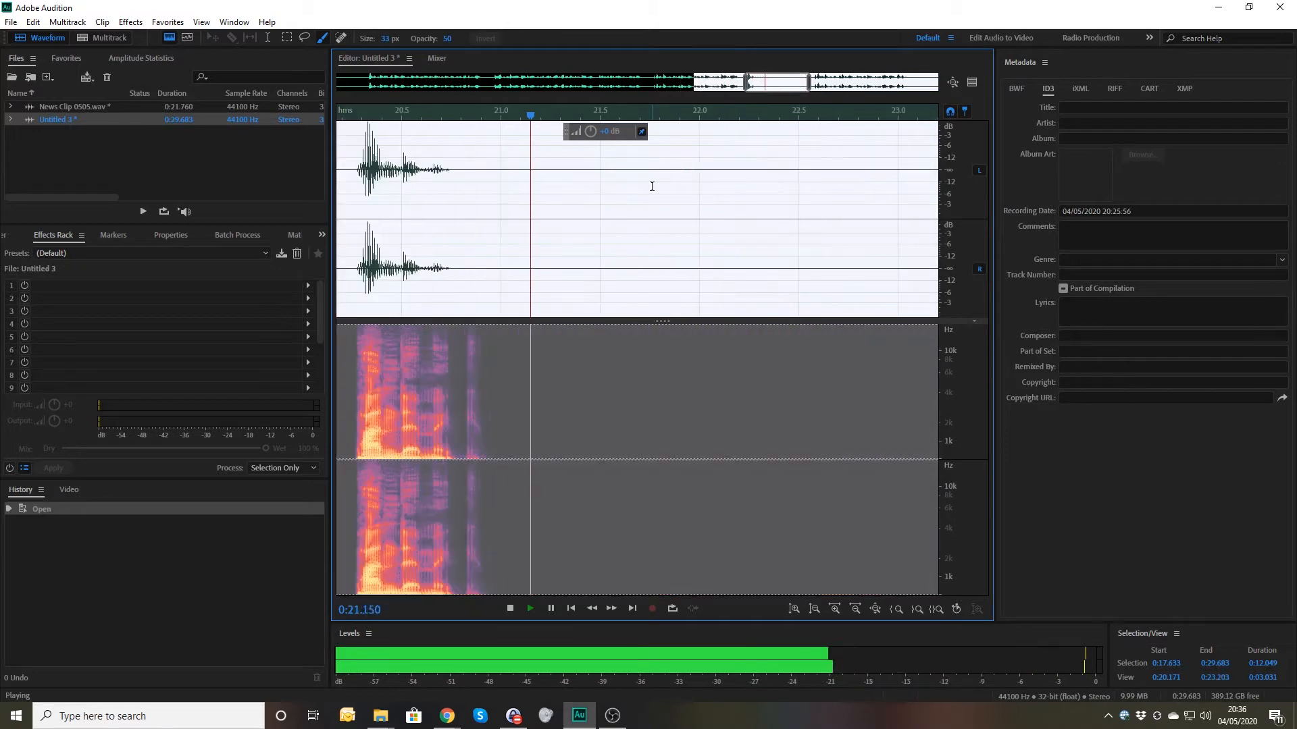
{"action": "key", "text": "space"}
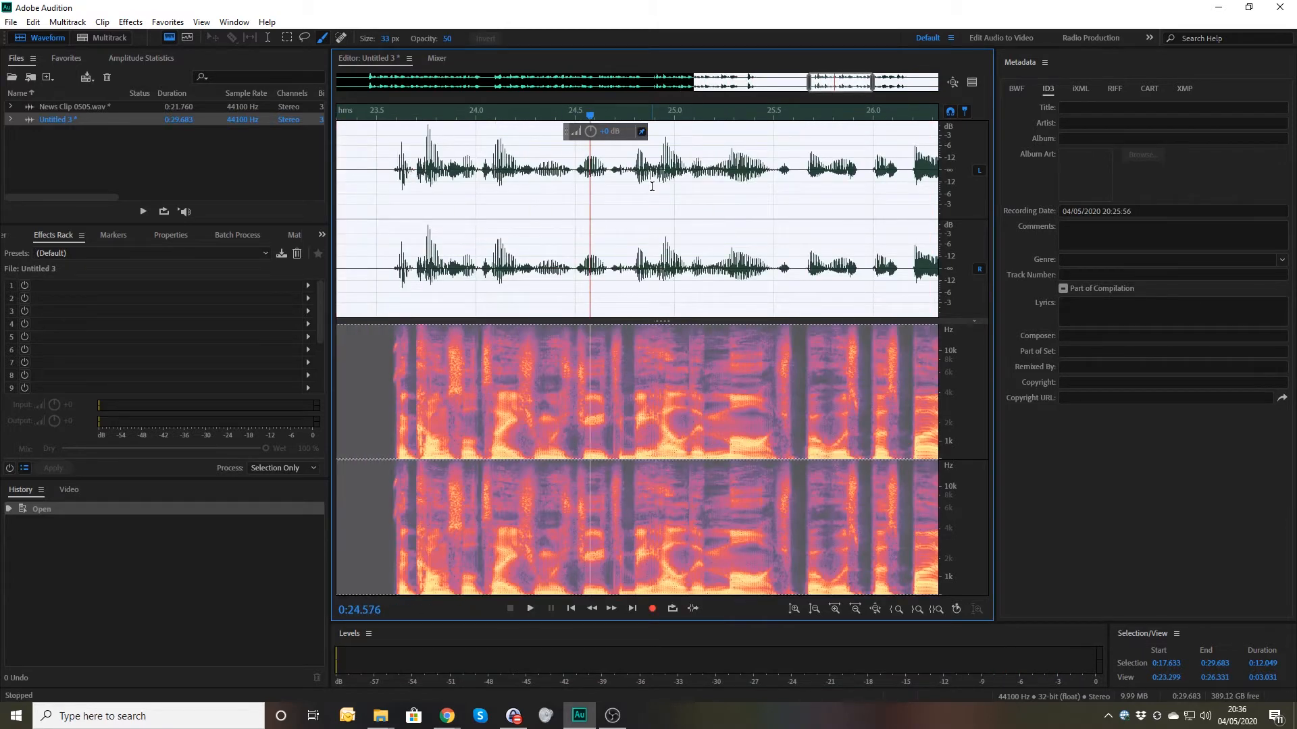
{"action": "key", "text": "space"}
{"action": "key", "text": "space"}
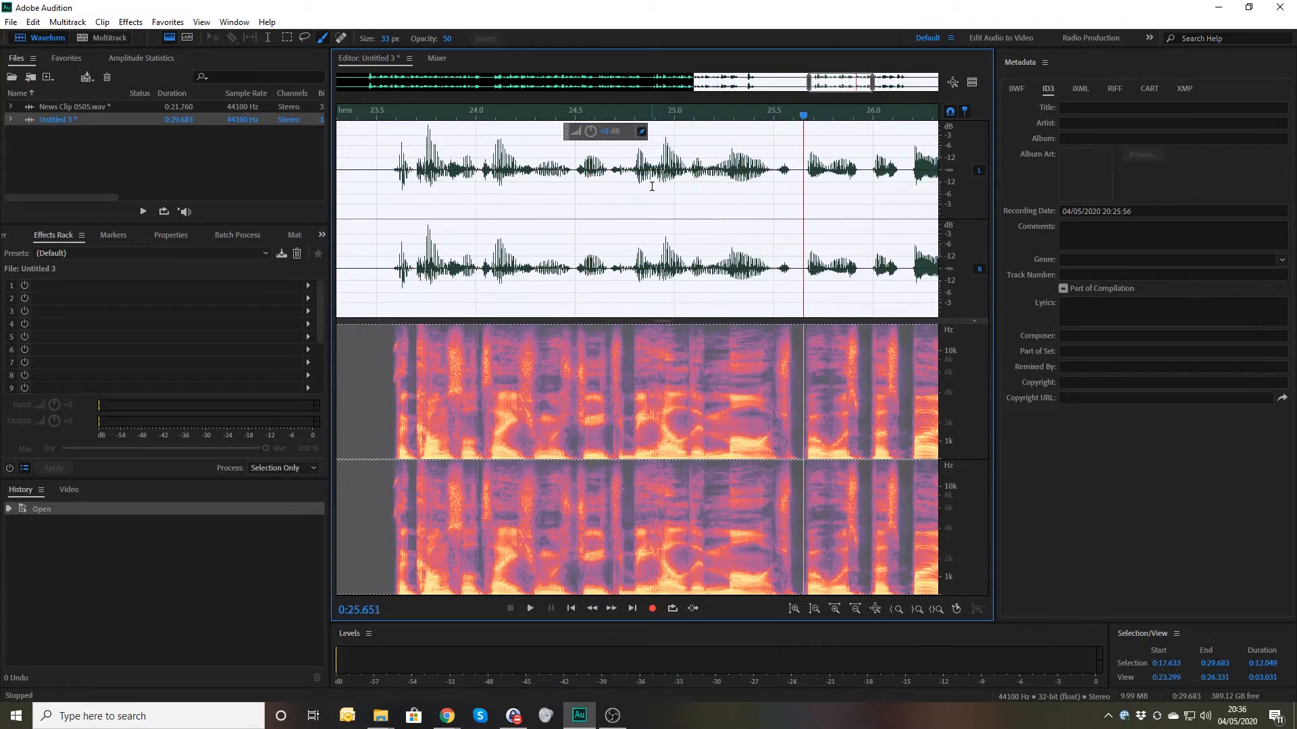
{"action": "key", "text": "o"}
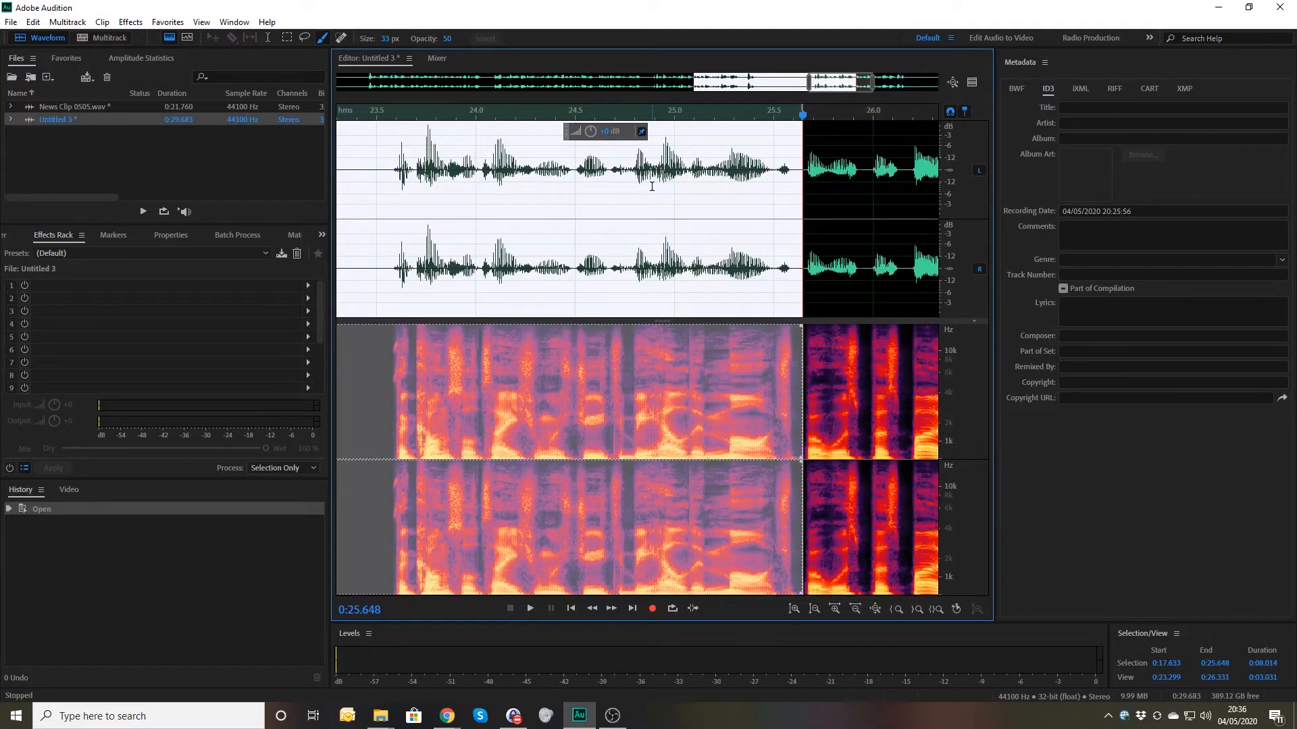
{"action": "key", "text": "backslash"}
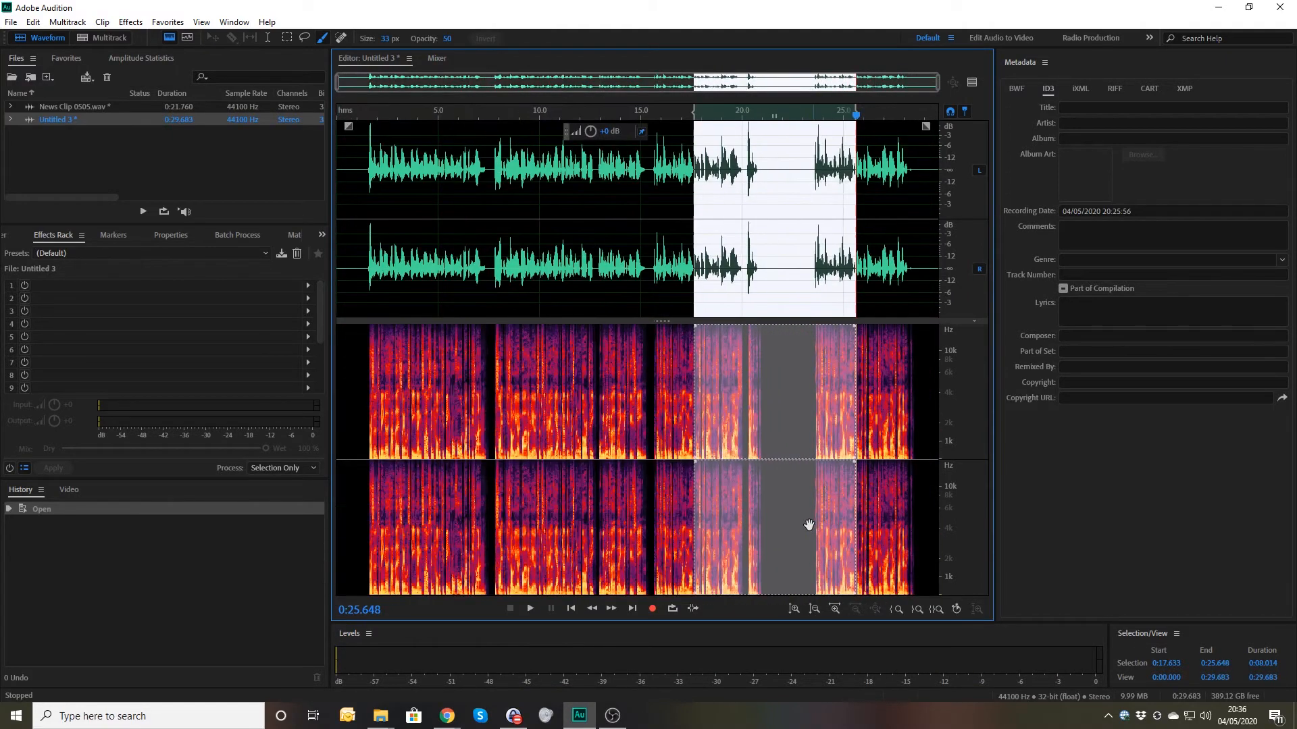
Turn on loop playback, audition the selected passage from about 17.63 to 25.65 s, and delete it
{"action": "left_click", "coordinate": [672, 608]}
{"action": "key", "text": "space"}
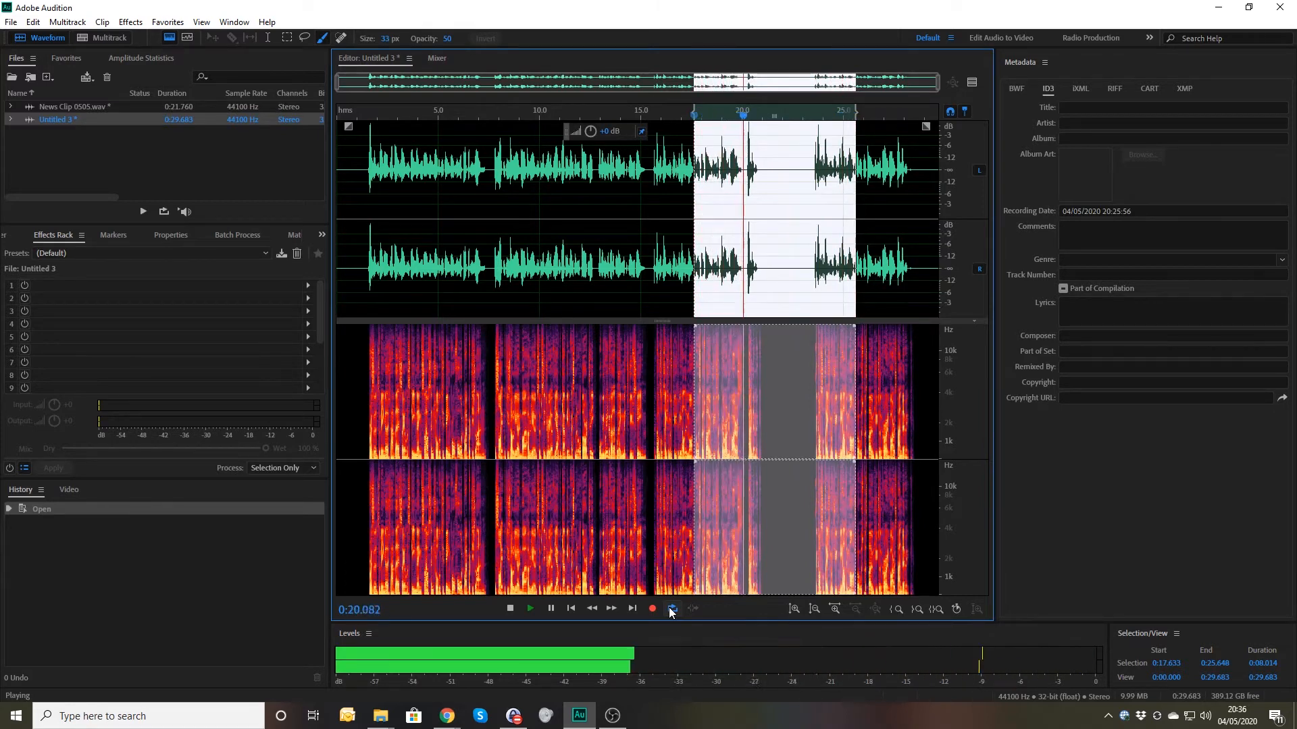
{"action": "key", "text": "space"}
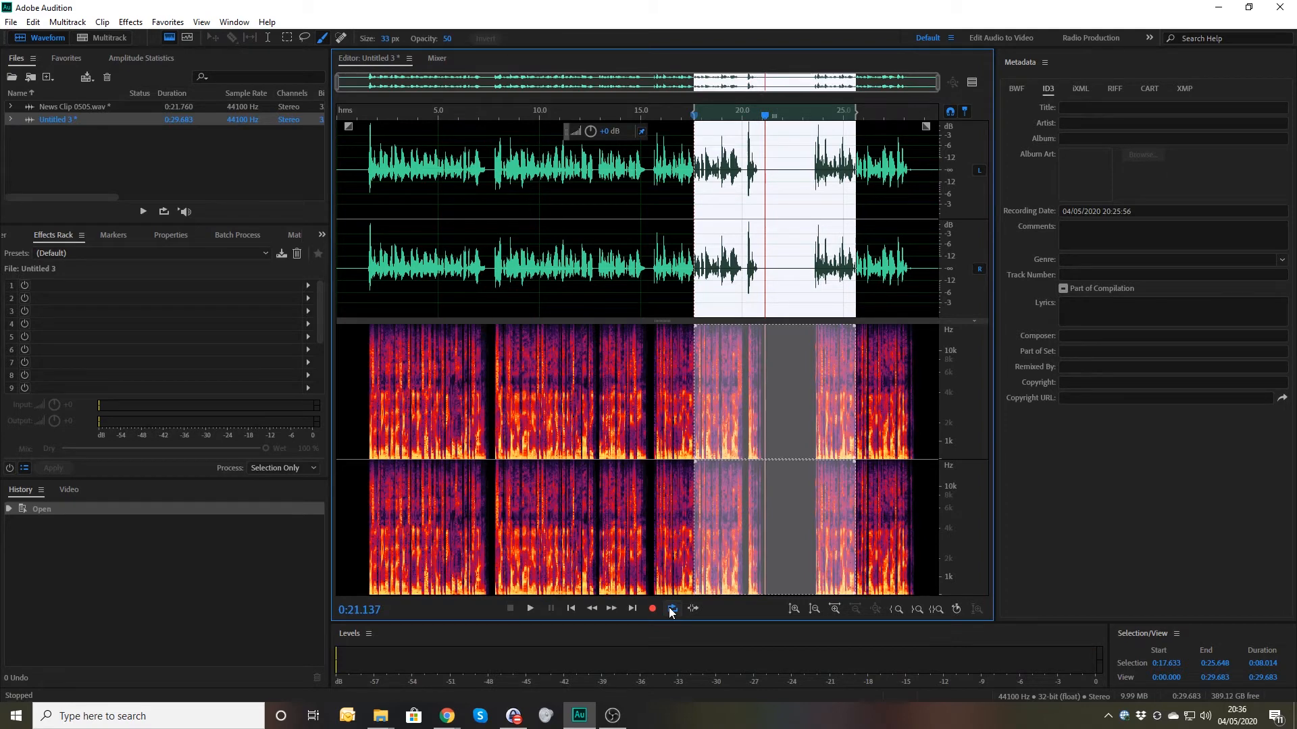
{"action": "key", "text": "Delete"}
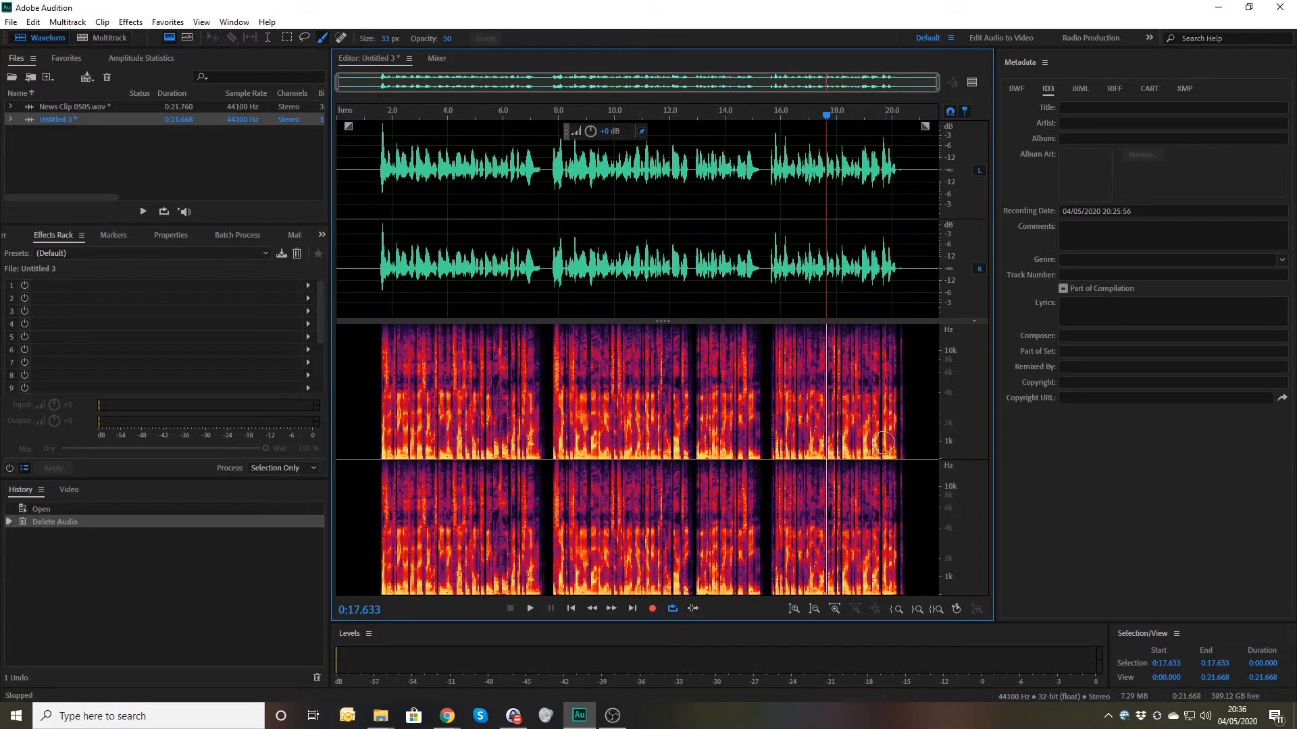
Play the edited copy from about 15.3 s to check the mid-sentence join
{"action": "left_click", "coordinate": [762, 173]}
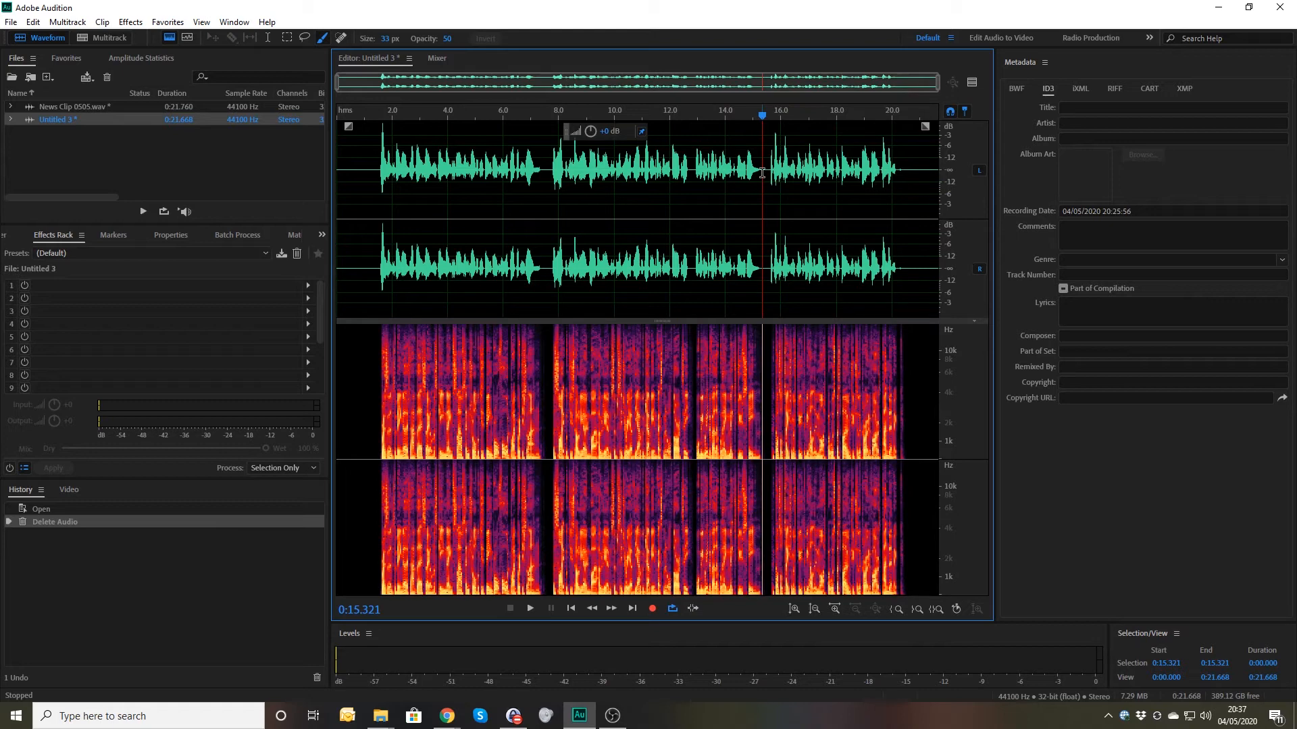
{"action": "key", "text": "space"}
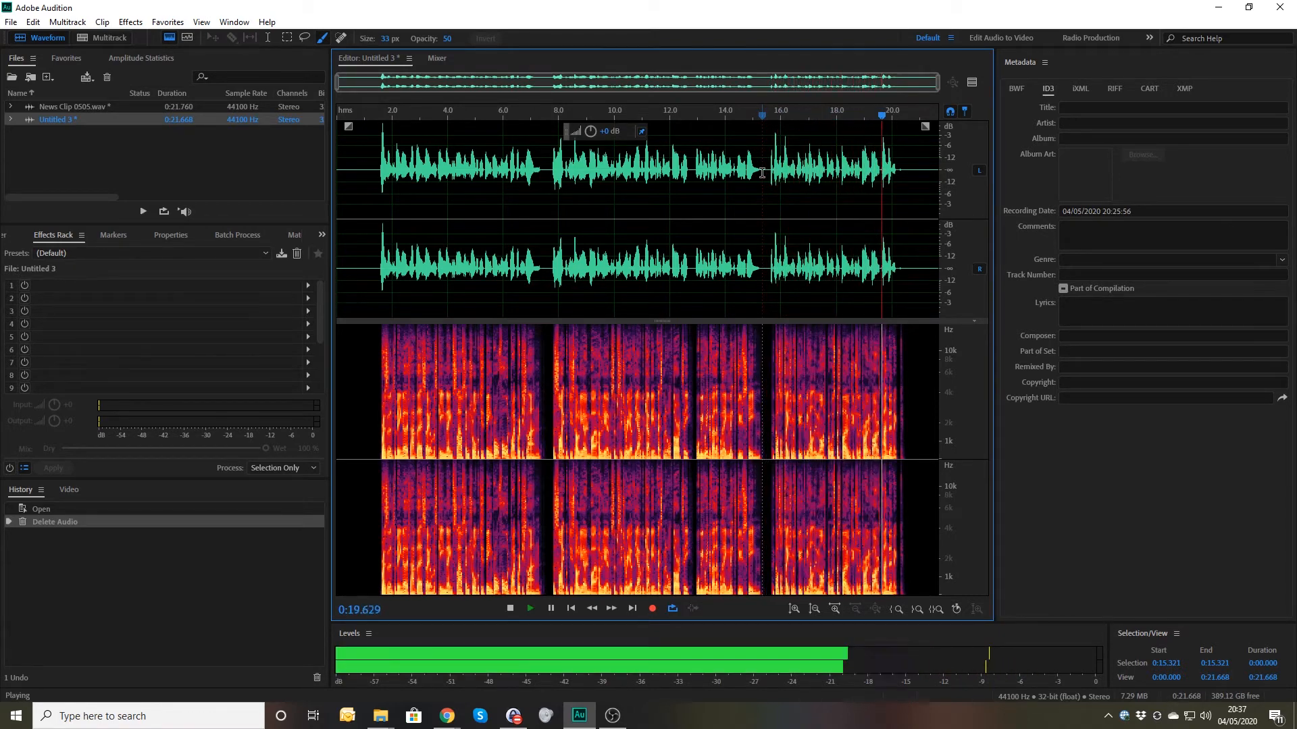
{"action": "key", "text": "space"}
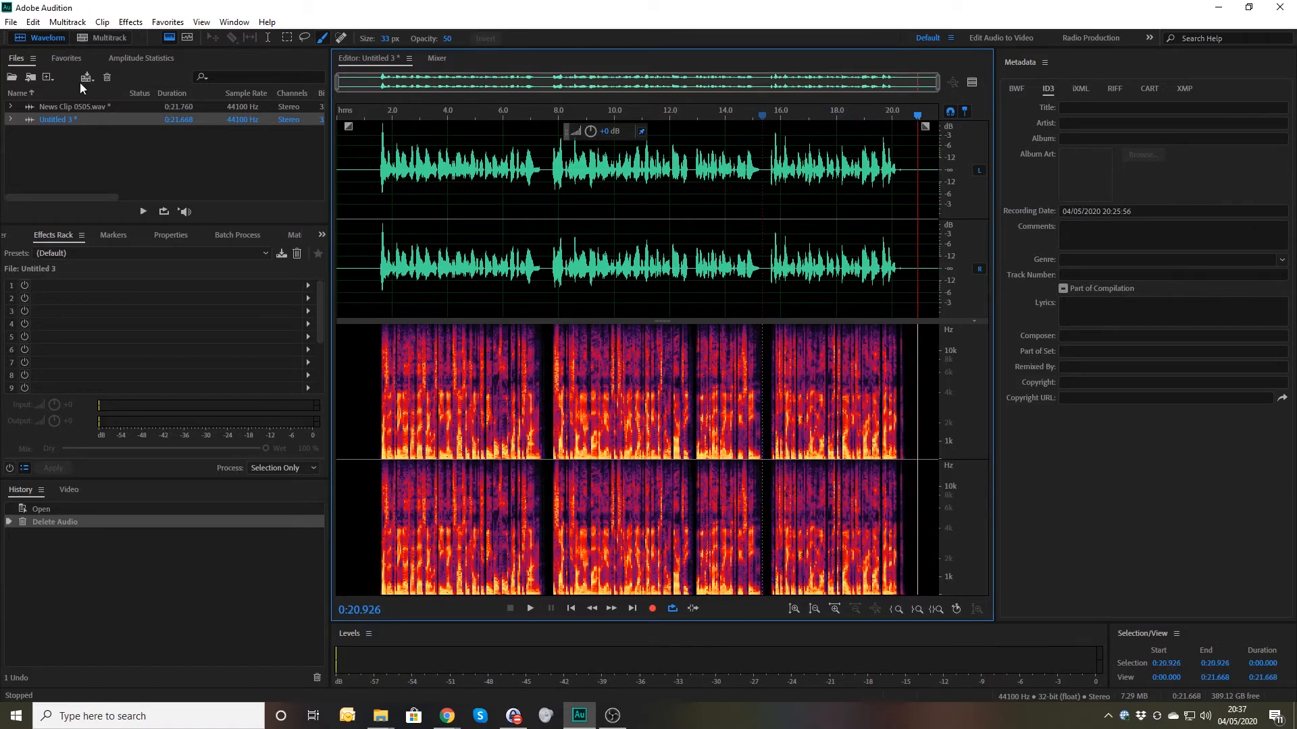
Compare News Clip 0505.wav with the Untitled 3 copy, highlighting the clip's sentence from about 12.7 to 15.5 s
{"action": "double_click", "coordinate": [71, 108]}
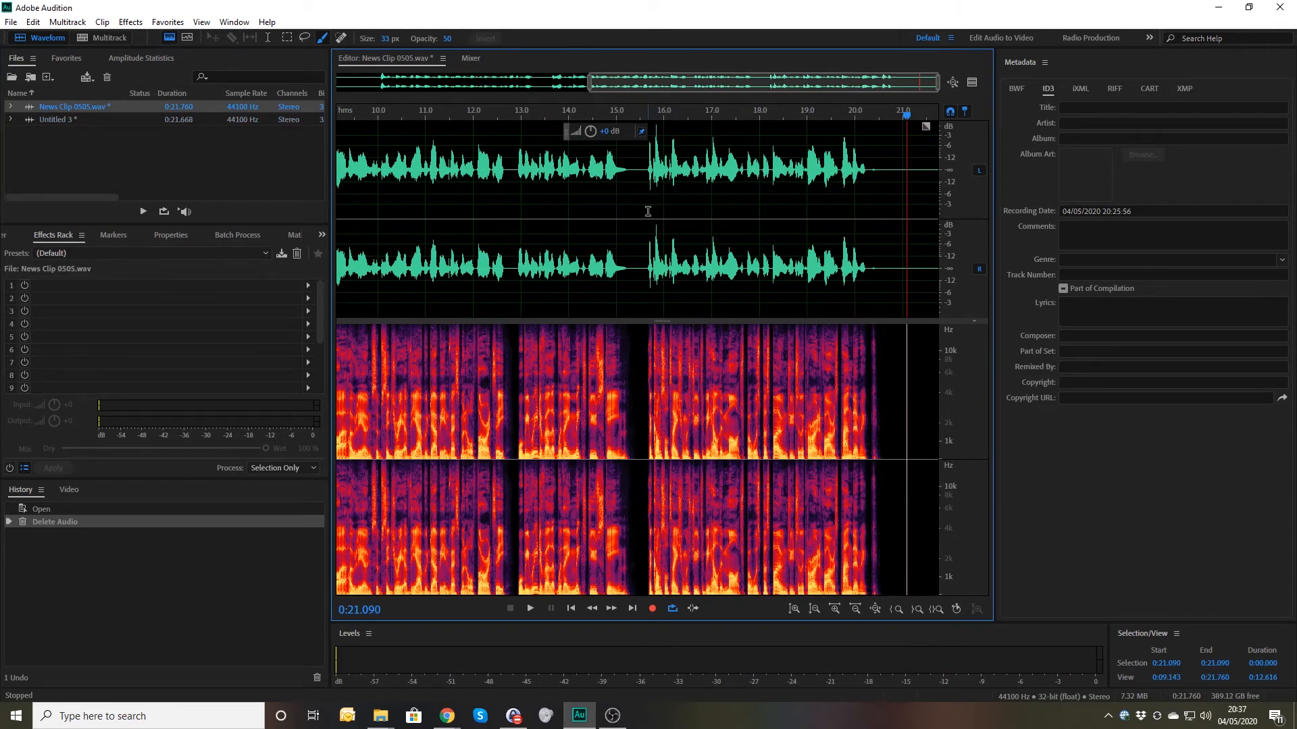
{"action": "left_click_drag", "start_coordinate": [510, 254], "coordinate": [643, 269]}
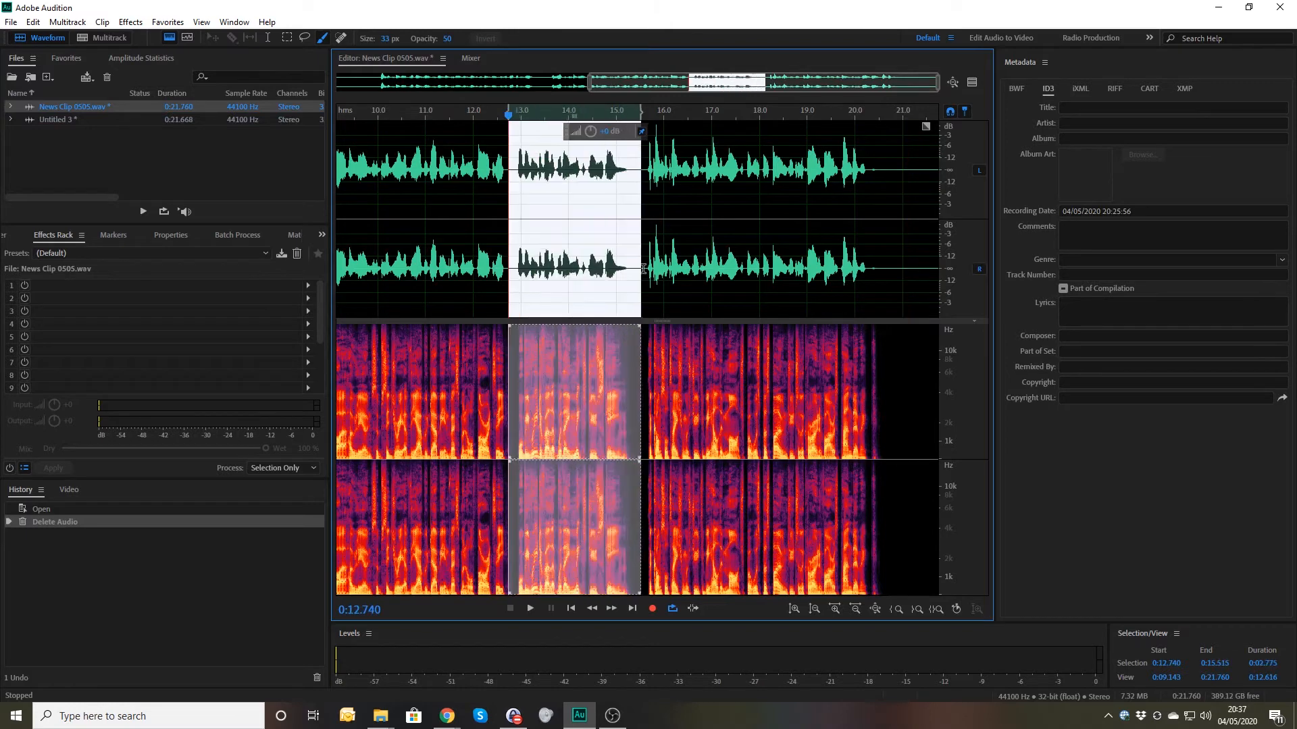
{"action": "left_click", "coordinate": [437, 250]}
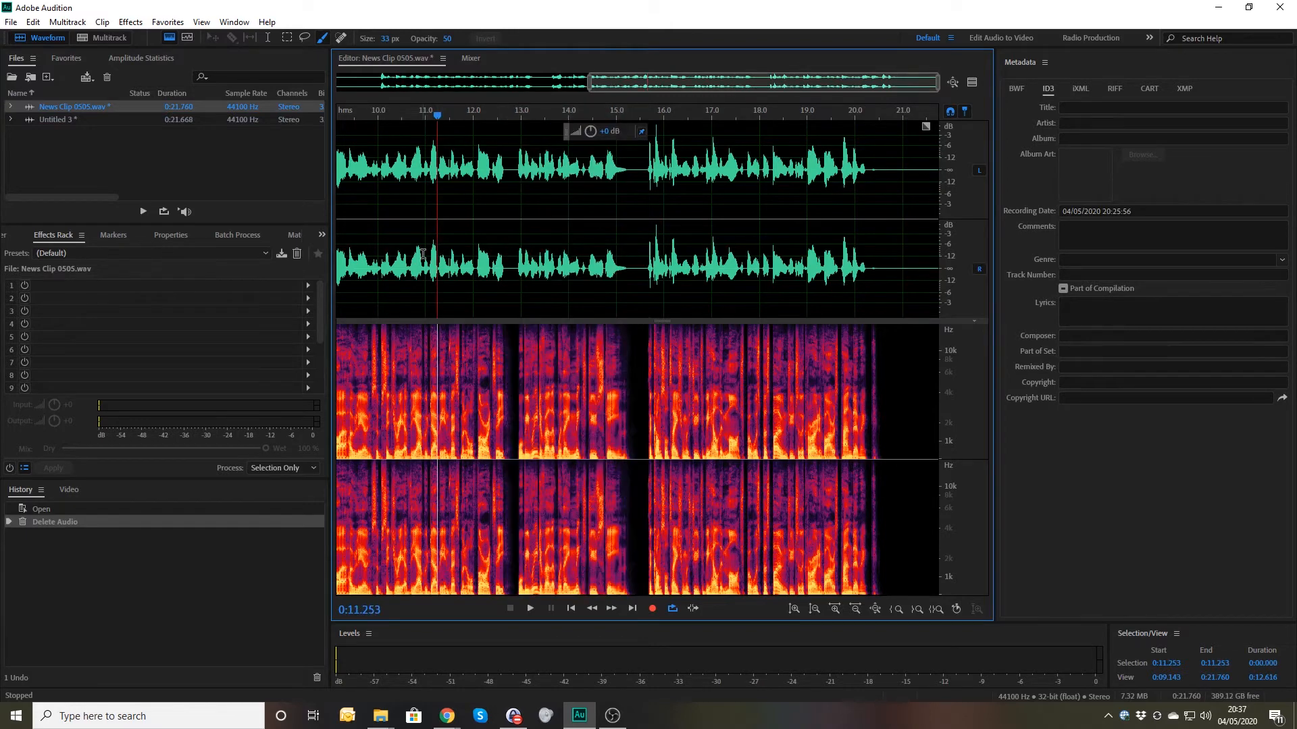
{"action": "double_click", "coordinate": [32, 121]}
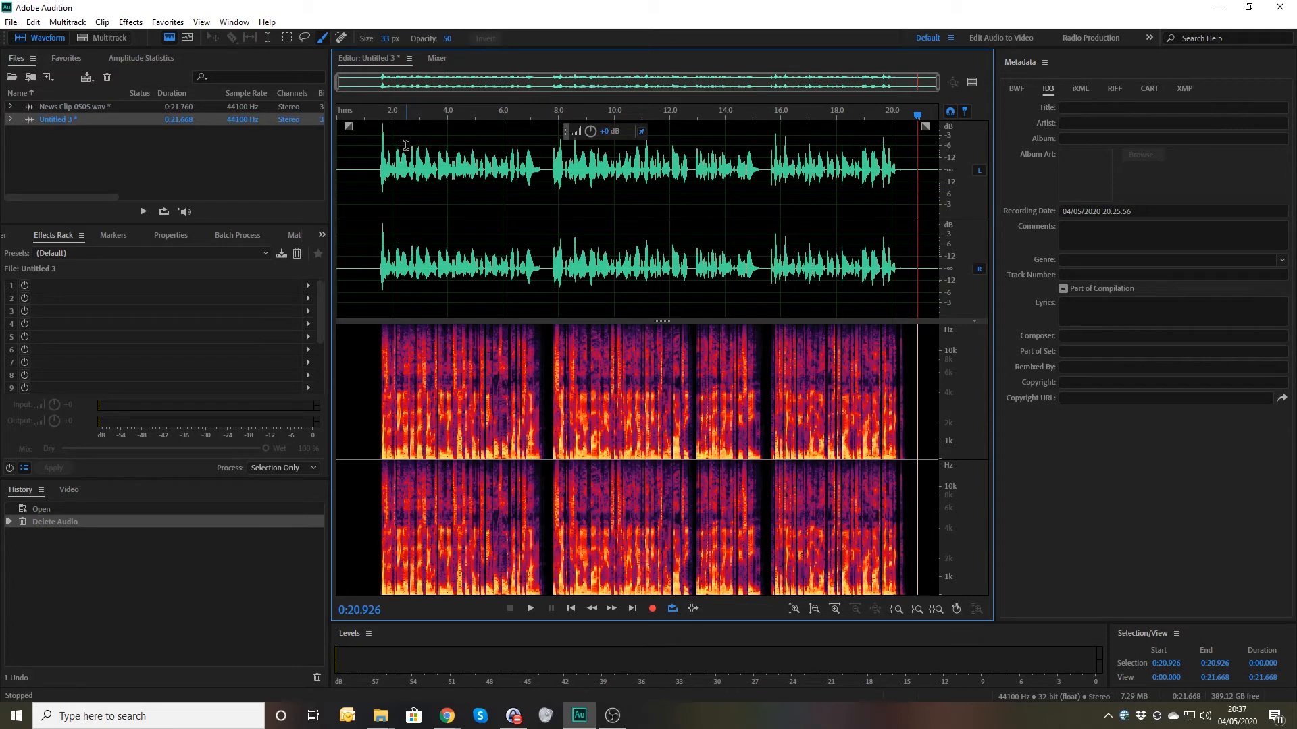
{"action": "double_click", "coordinate": [54, 108]}
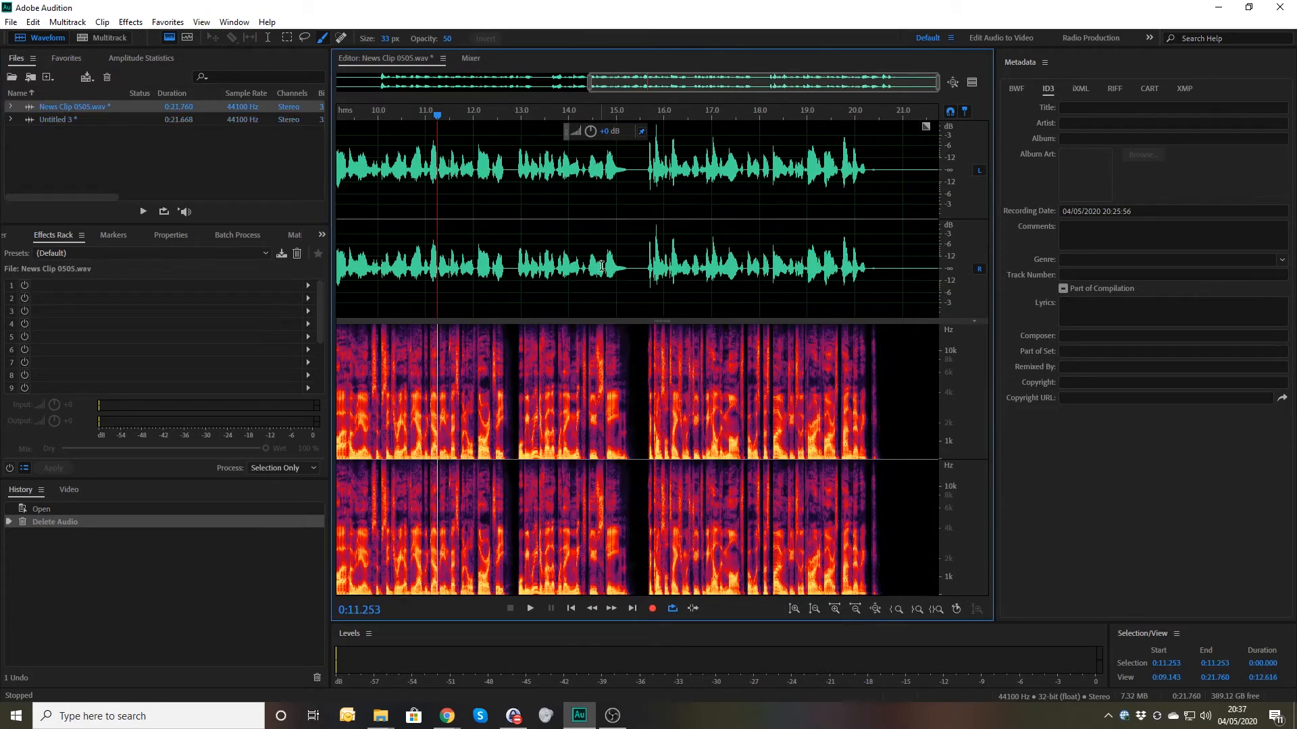
Play News Clip 0505.wav from about 10.2 s and replay it from about 12.8 s to judge the cut before the retake
{"action": "left_click", "coordinate": [386, 230]}
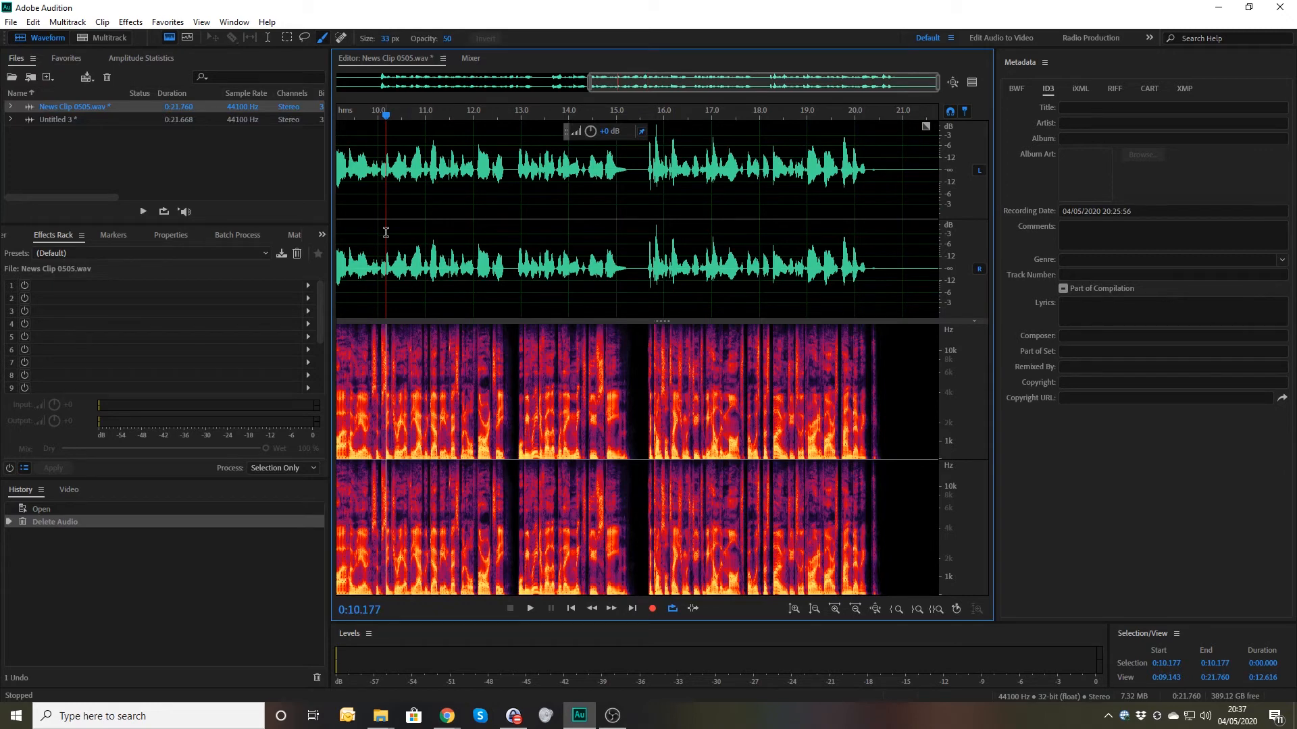
{"action": "key", "text": "space"}
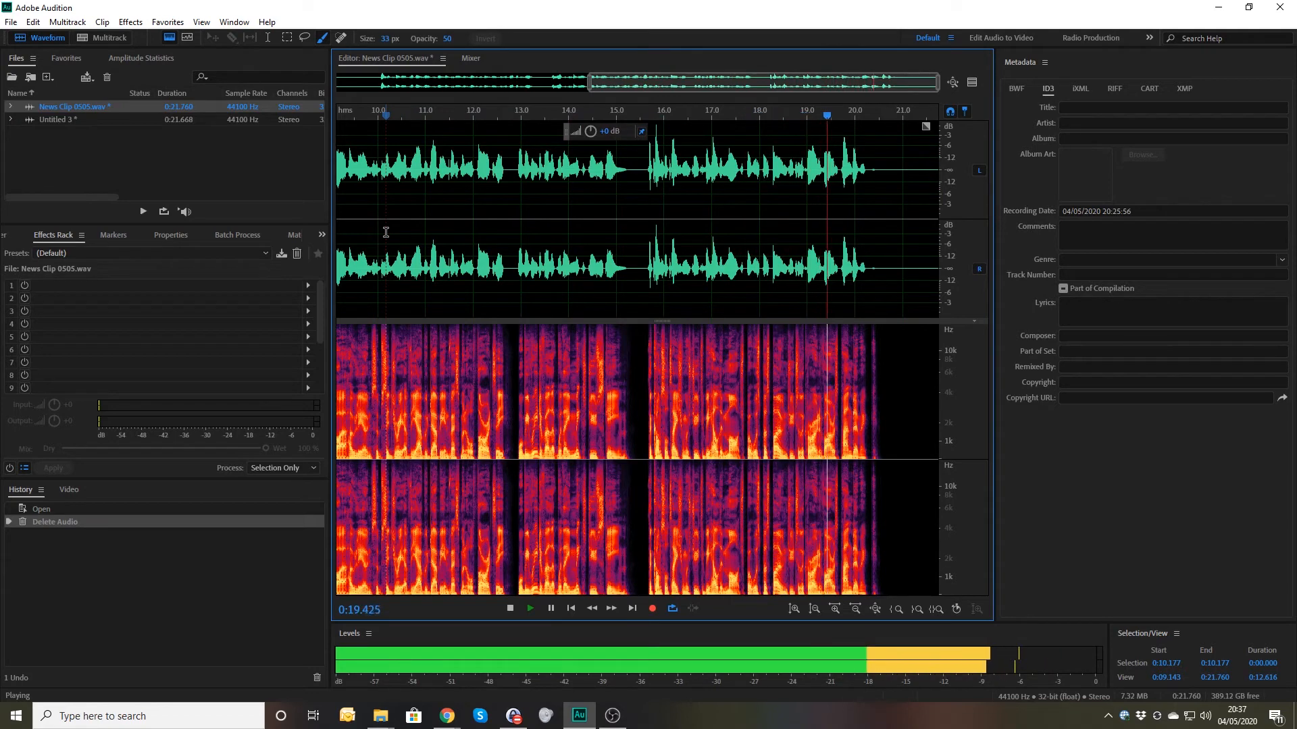
{"action": "key", "text": "space"}
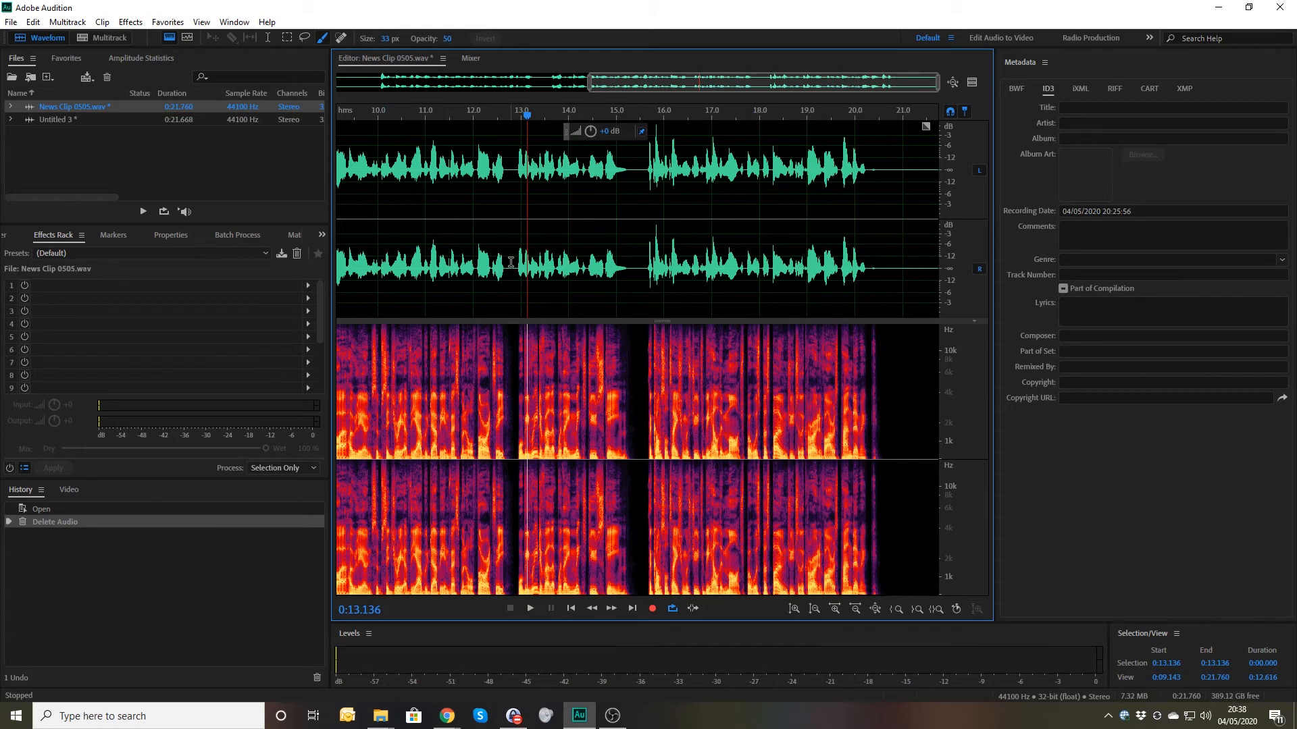
{"action": "left_click", "coordinate": [511, 262]}
{"action": "key", "text": "space"}
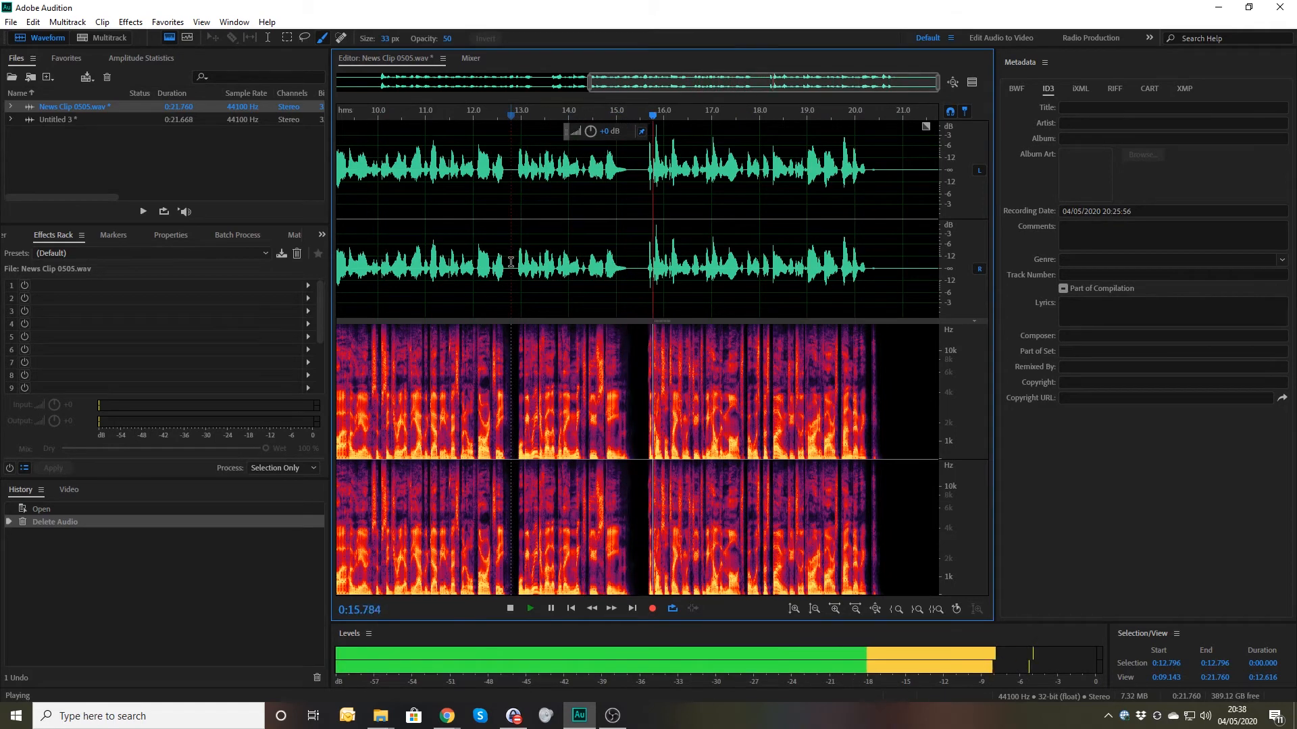
{"action": "key", "text": "space"}
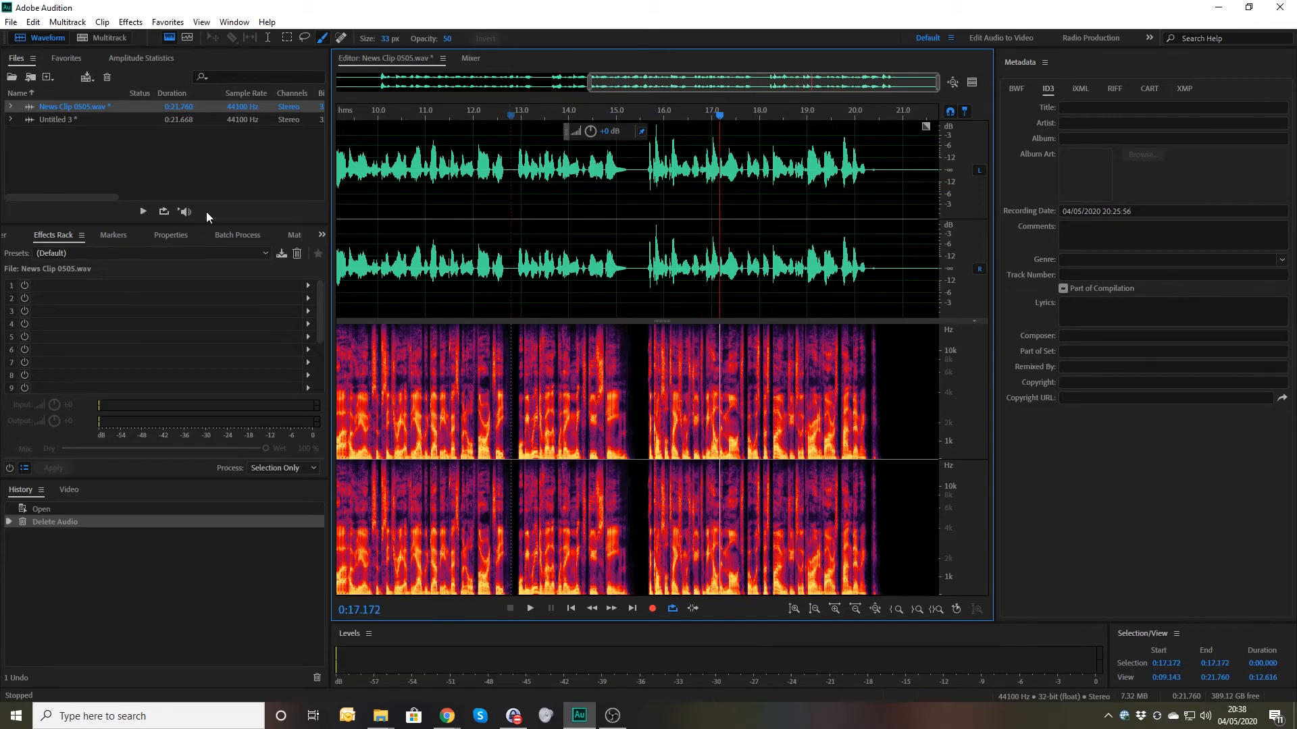
Open the Untitled 3 copy and play it from about 12.5 s to compare its mid-sentence edit
{"action": "double_click", "coordinate": [44, 119]}
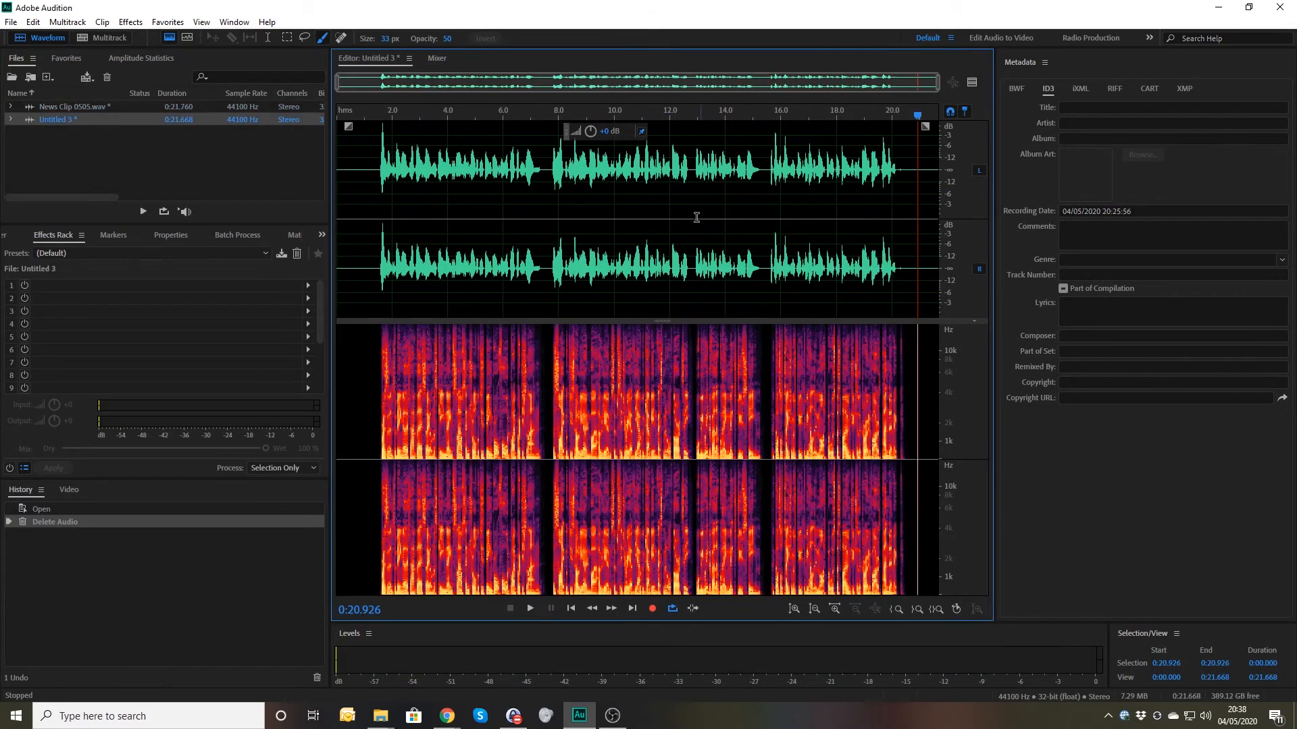
{"action": "left_click", "coordinate": [700, 214]}
{"action": "left_click", "coordinate": [684, 213]}
{"action": "key", "text": "space"}
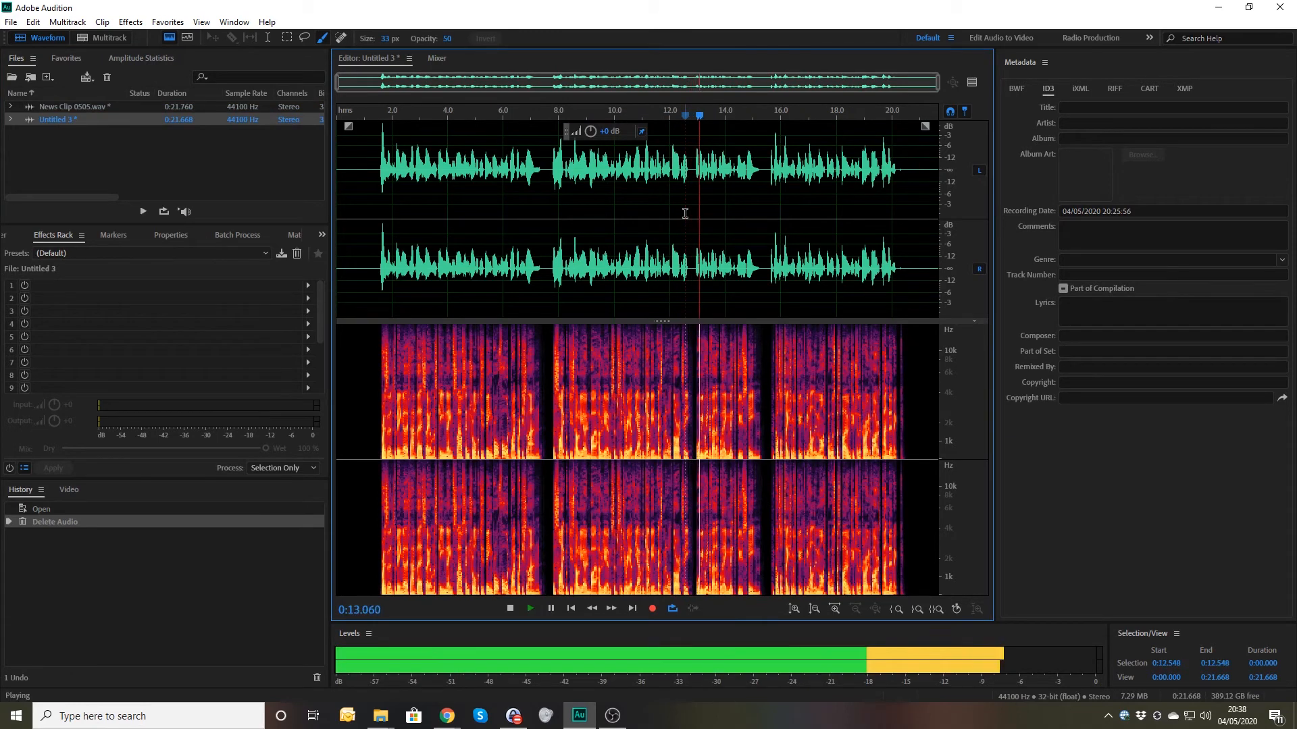